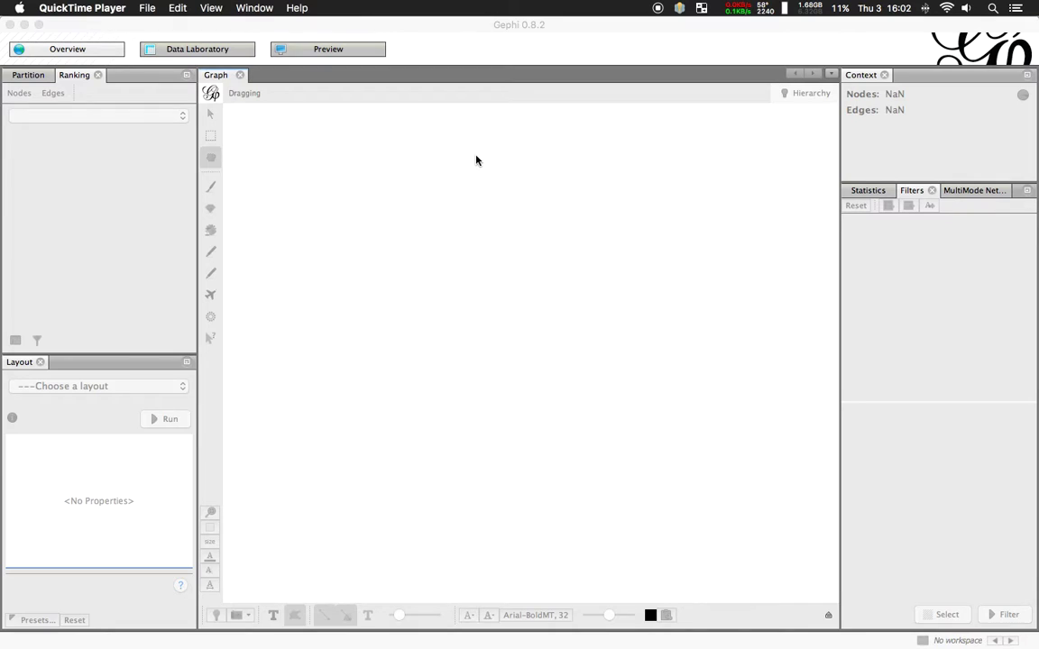
# Switch from Gephi to ForkLift, showing the DMI lecture folder with both tag-network .gdf files.
pyautogui.hotkey('alt', 'Tab')
pyautogui.hotkey('alt', 'Tab')
pyautogui.hotkey('alt', 'Tab')
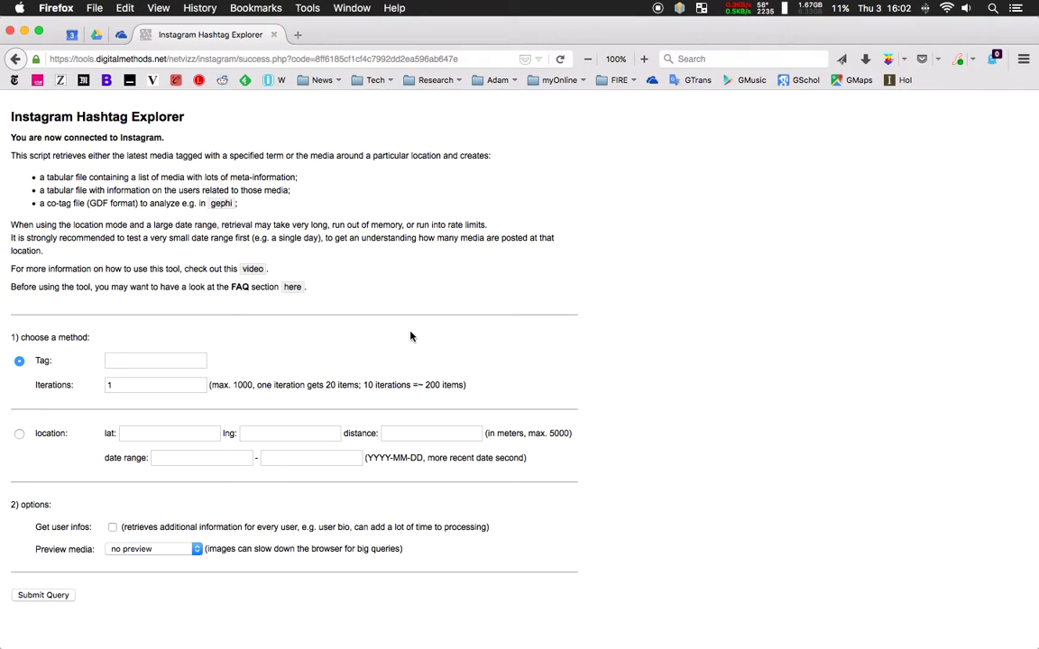
pyautogui.press('super+Tab')
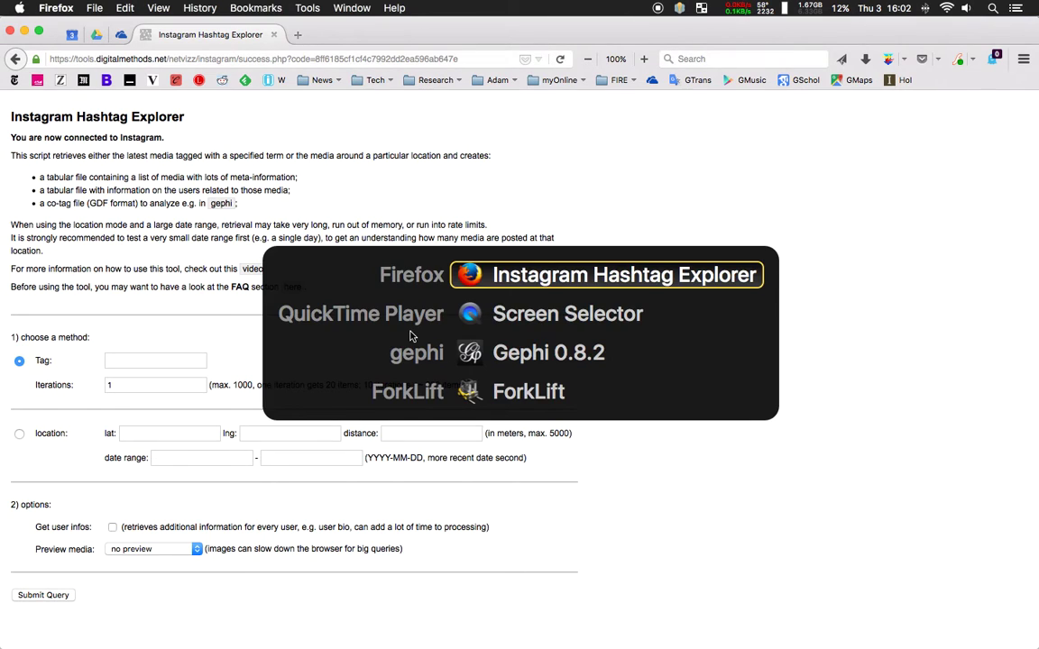
pyautogui.press('super+Tab')
pyautogui.press('super+Tab')
pyautogui.press('super+Tab')
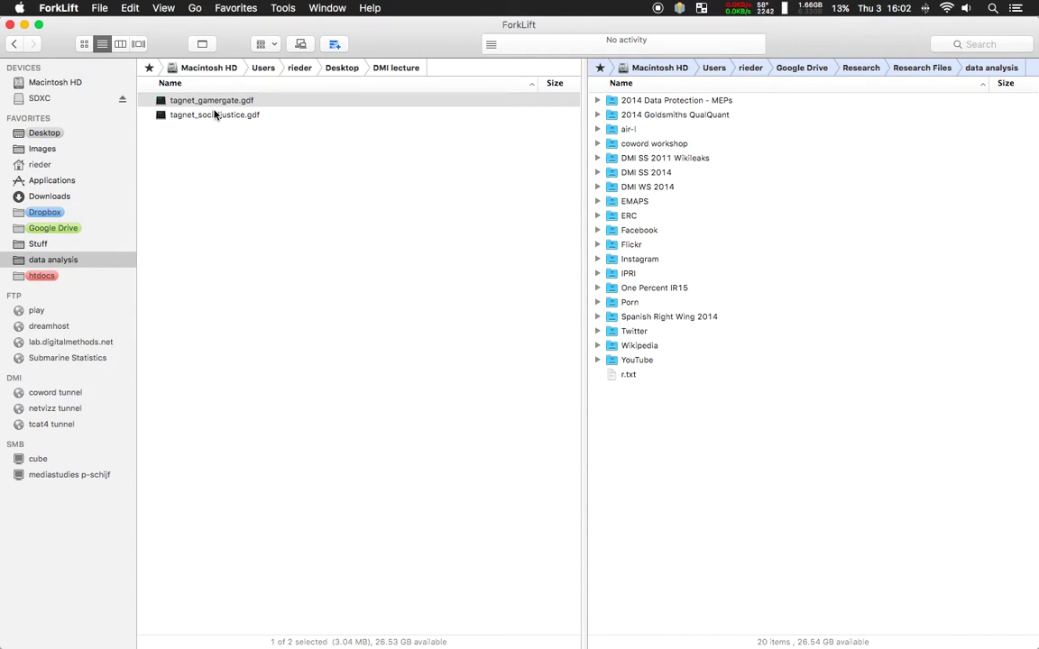
# Check the sizes of tagnet_gamergate.gdf and tagnet_socialjustice.gdf, then return to Gephi.
pyautogui.click(215, 113)
pyautogui.click(214, 116)
pyautogui.press('Up')
pyautogui.click(215, 116)
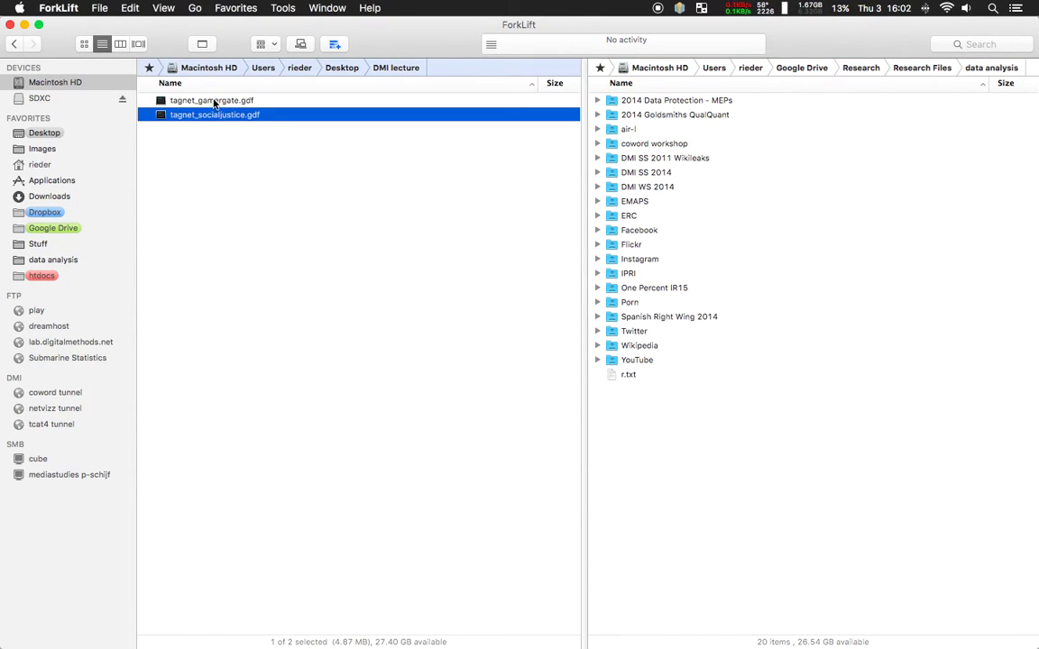
pyautogui.press('Up')
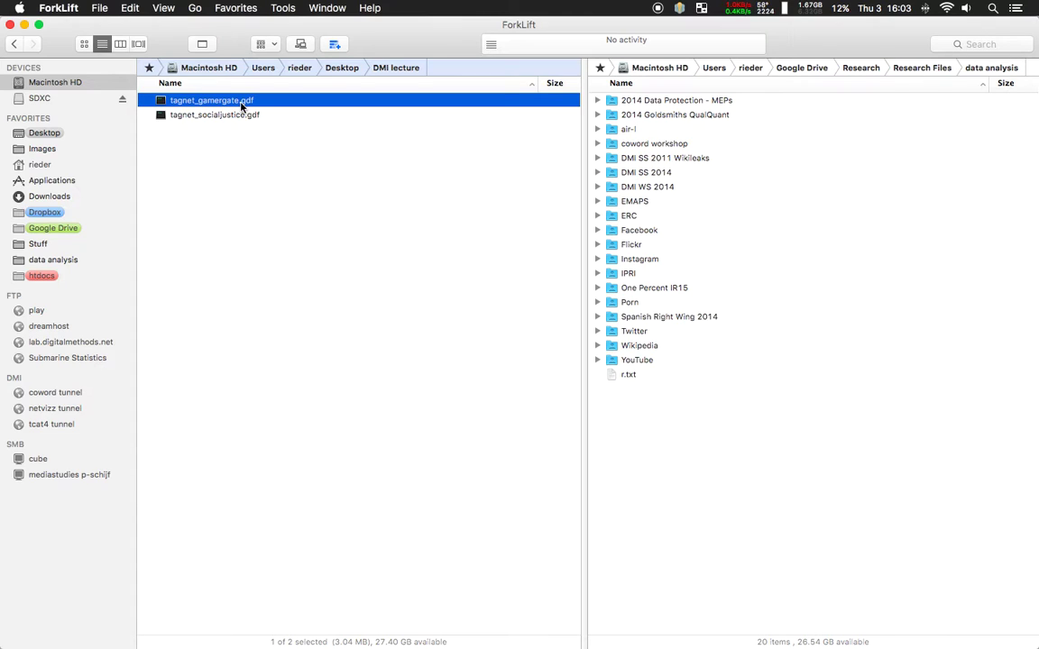
pyautogui.press('Down')
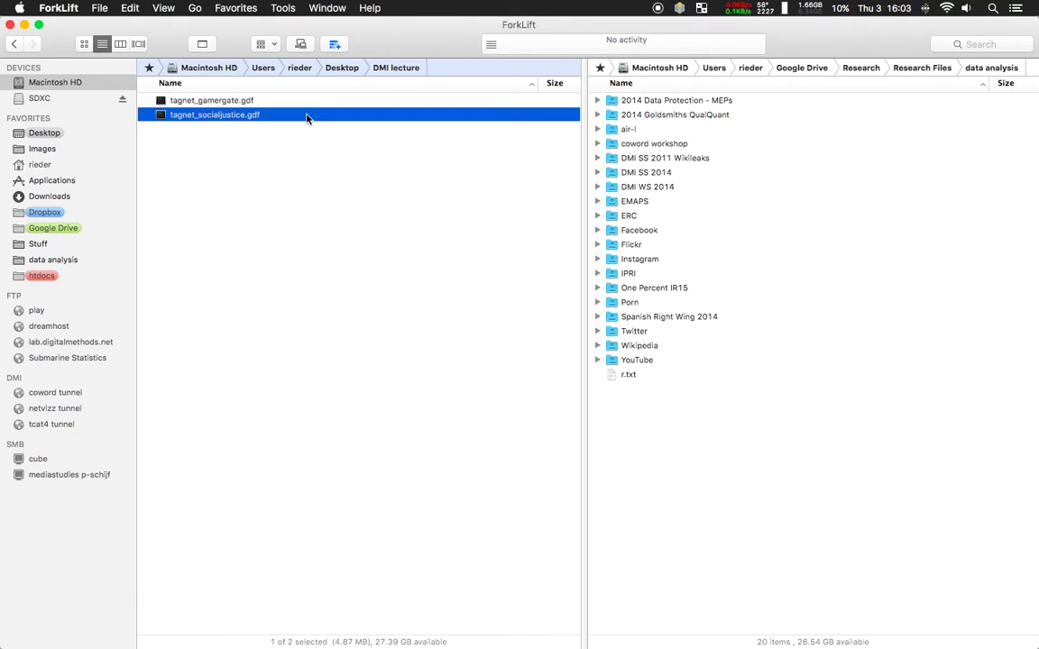
pyautogui.press('super+Tab')
pyautogui.press('super+Tab')
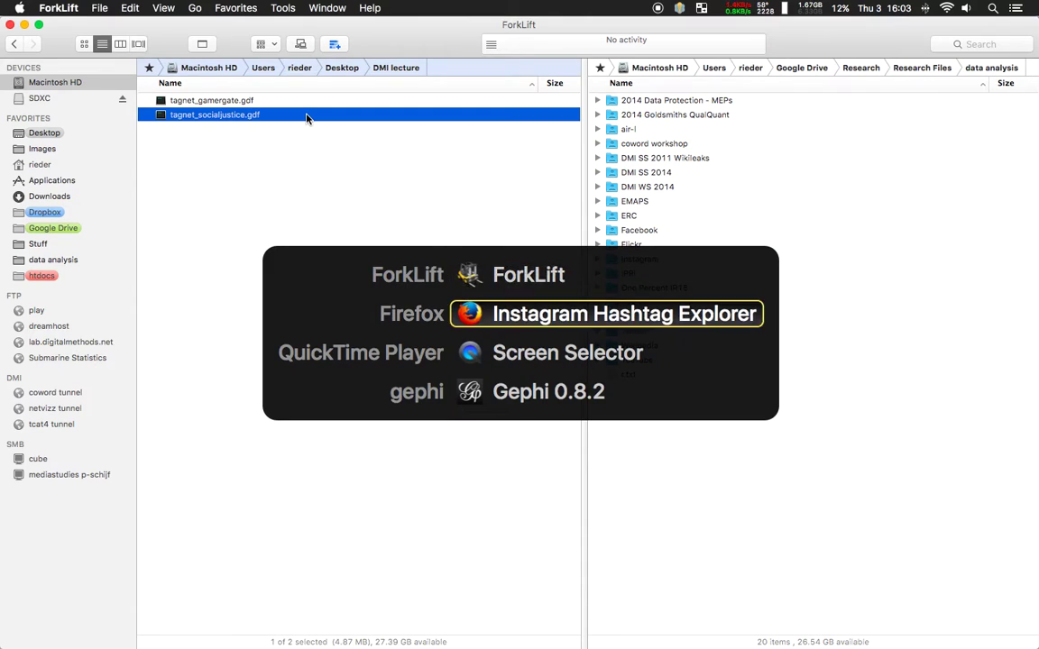
pyautogui.press('super+Tab')
pyautogui.press('super+Tab')
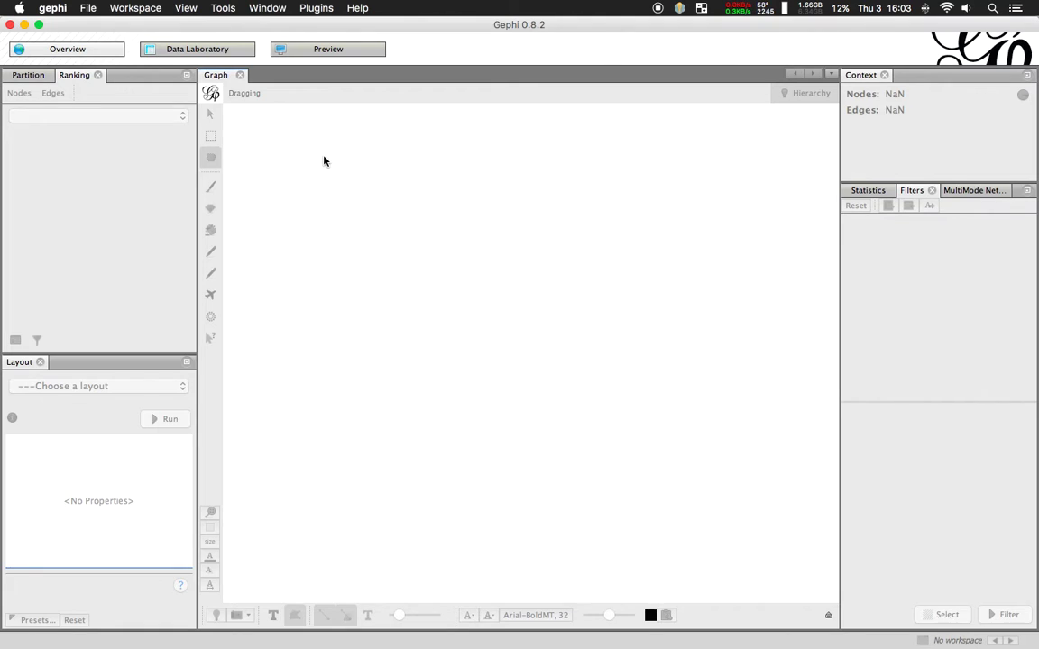
# Import tagnet_gamergate.gdf as an undirected graph into a new project.
pyautogui.click(90, 8)
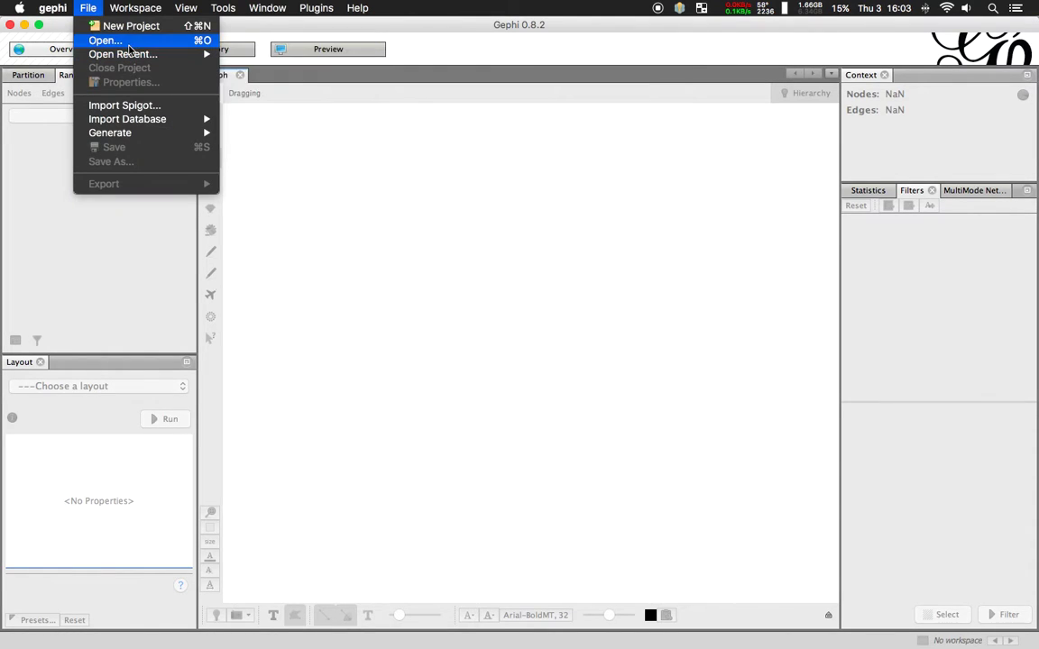
pyautogui.click(128, 43)
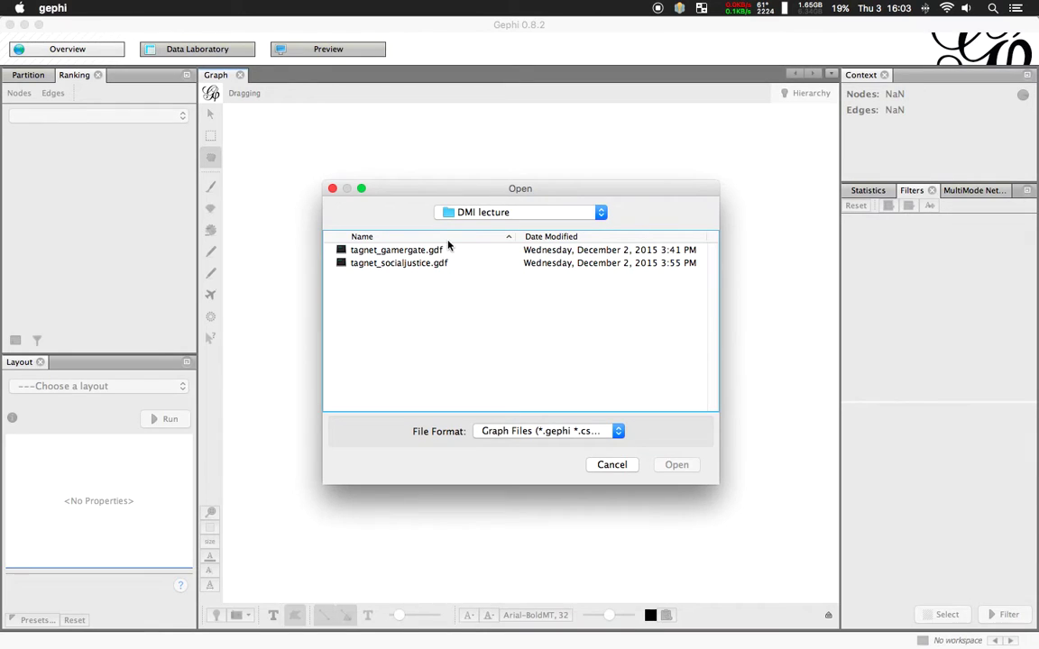
pyautogui.click(412, 252)
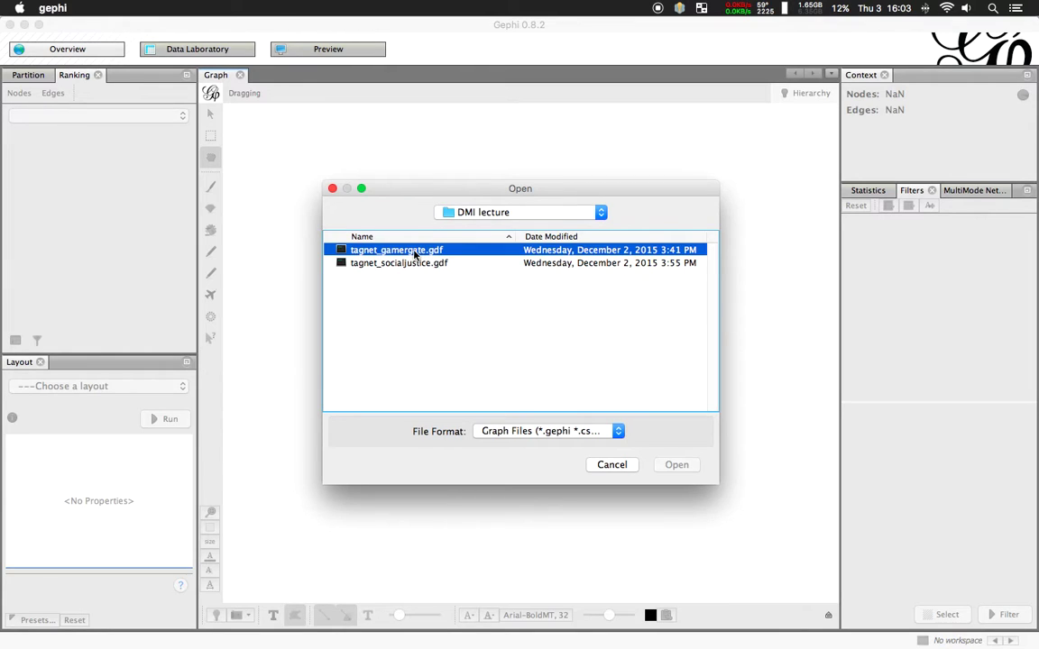
pyautogui.doubleClick(411, 252)
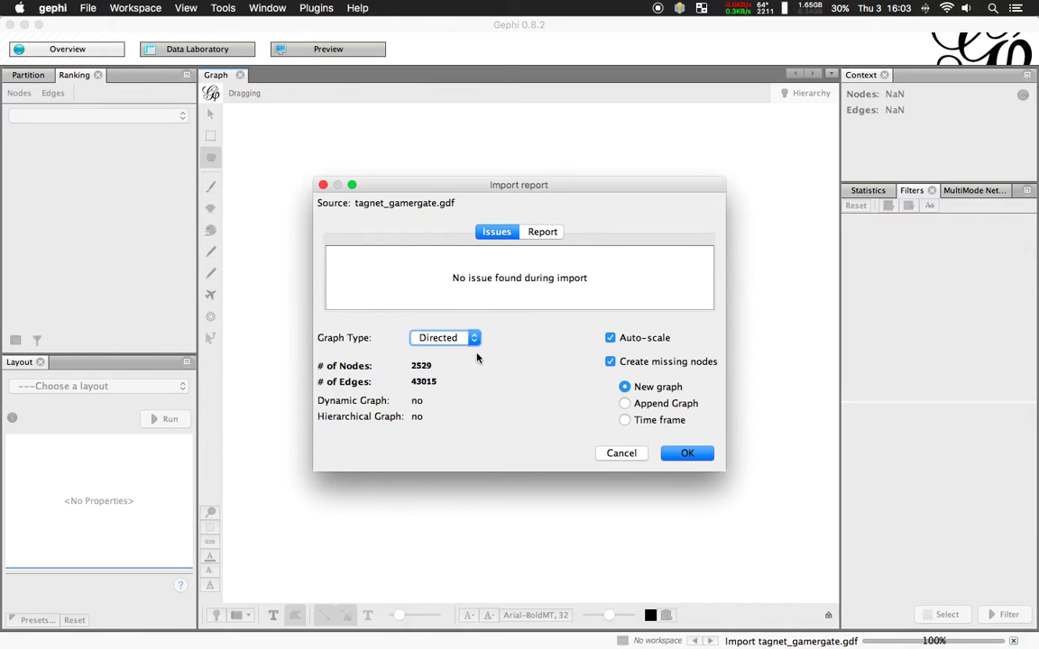
pyautogui.click(464, 340)
pyautogui.click(462, 352)
pyautogui.click(686, 453)
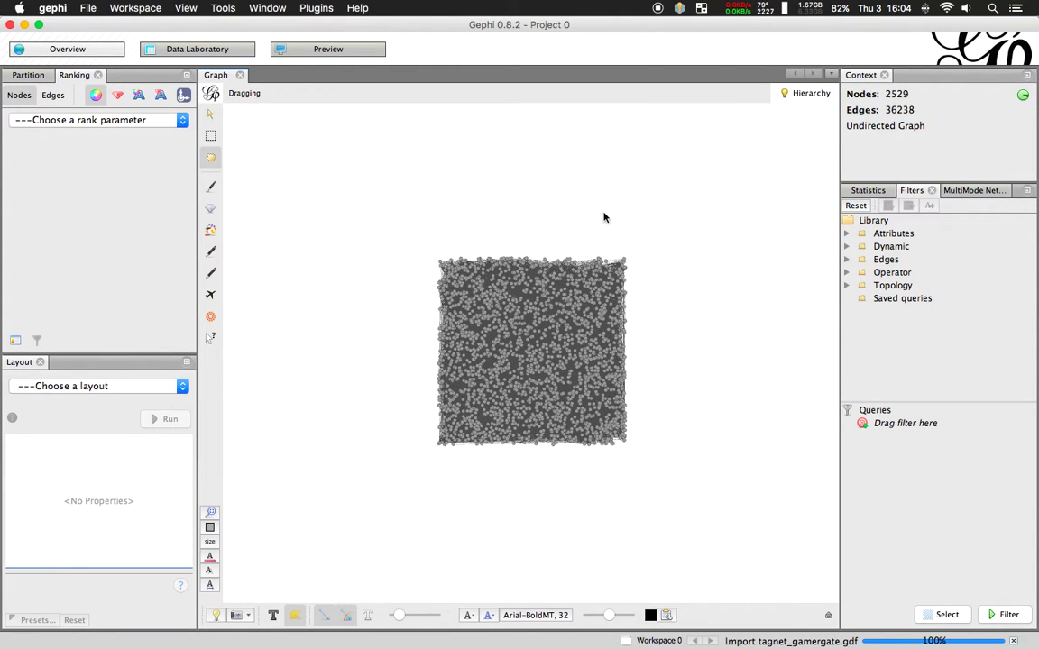
# Append tagnet_socialjustice.gdf as undirected, giving 6157 nodes and 104026 edges.
pyautogui.click(90, 8)
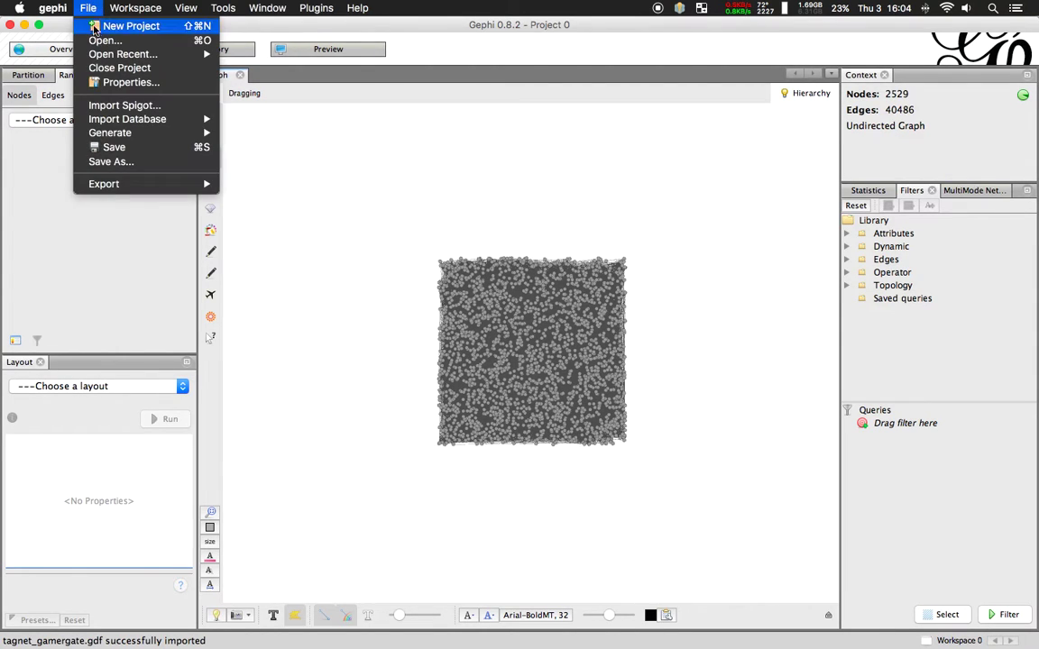
pyautogui.click(105, 41)
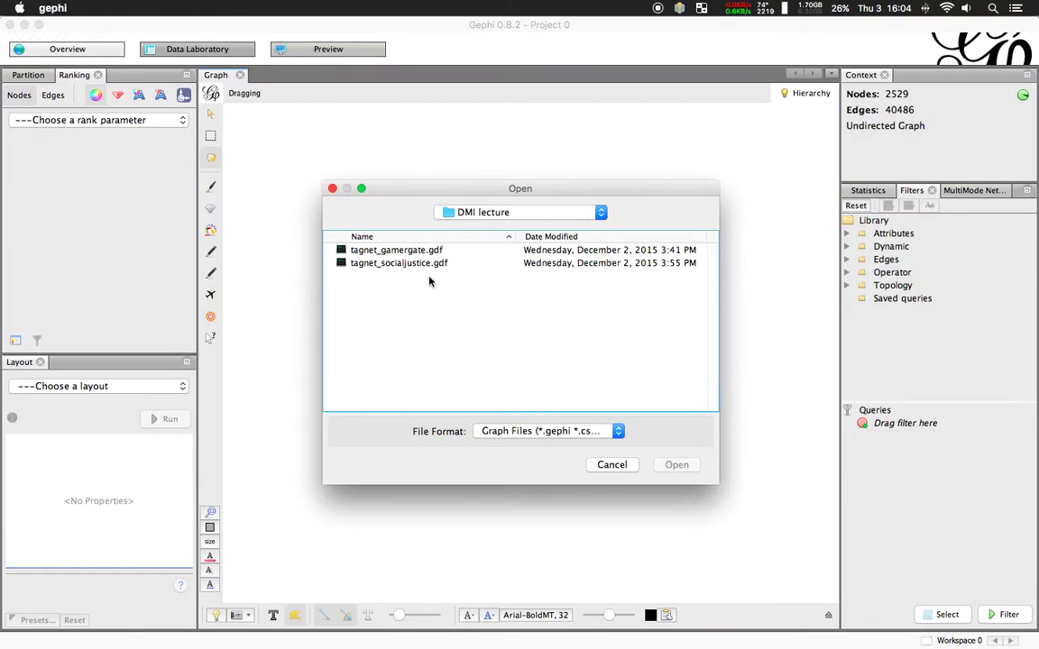
pyautogui.doubleClick(428, 270)
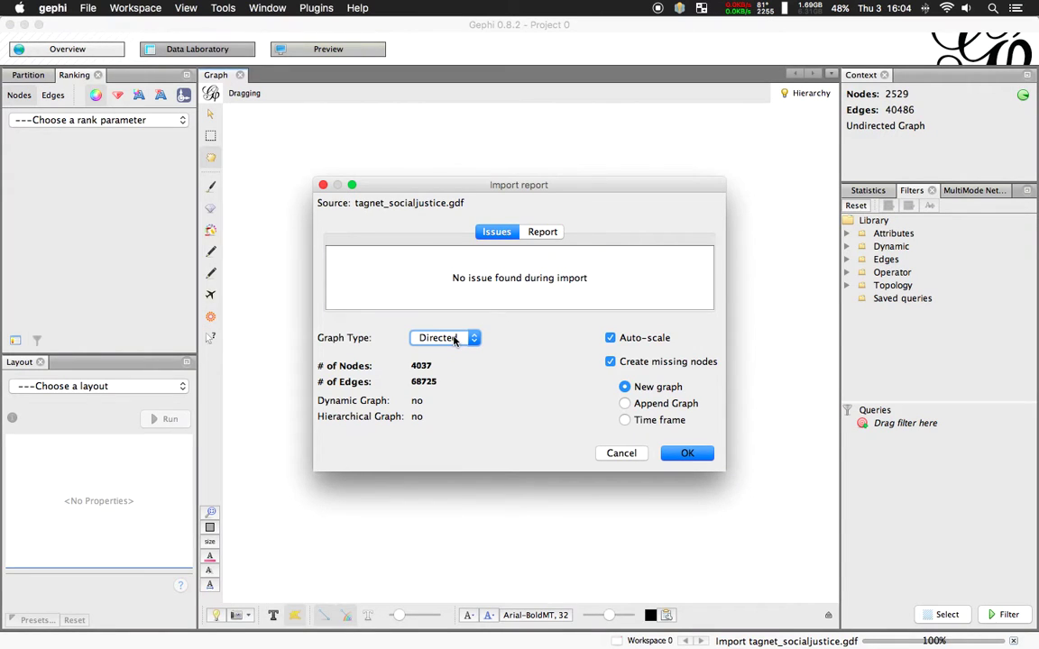
pyautogui.click(454, 340)
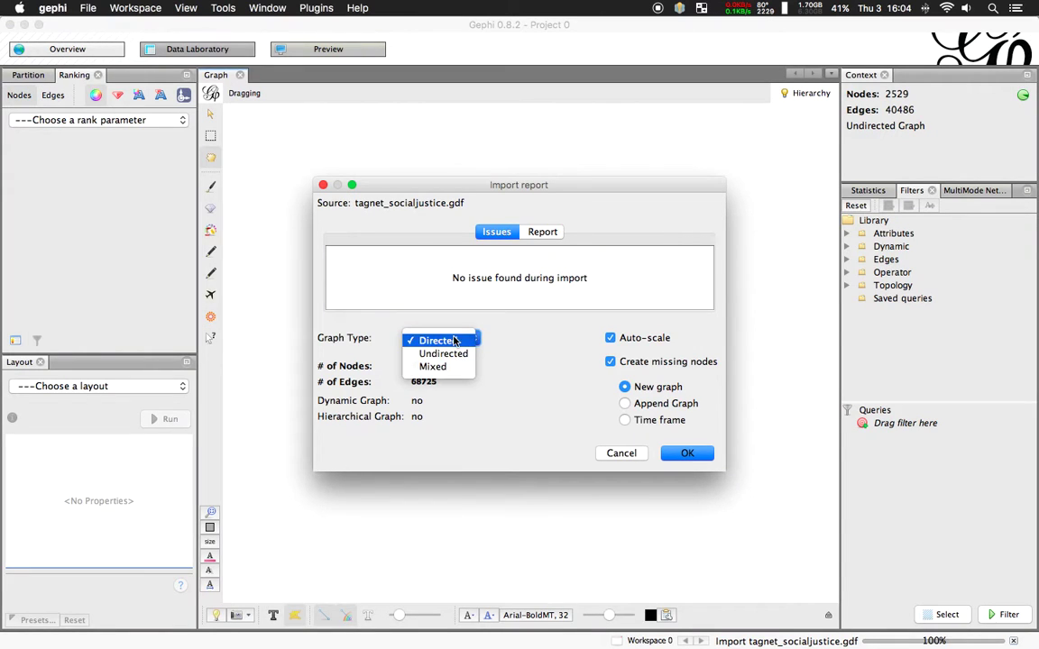
pyautogui.click(440, 350)
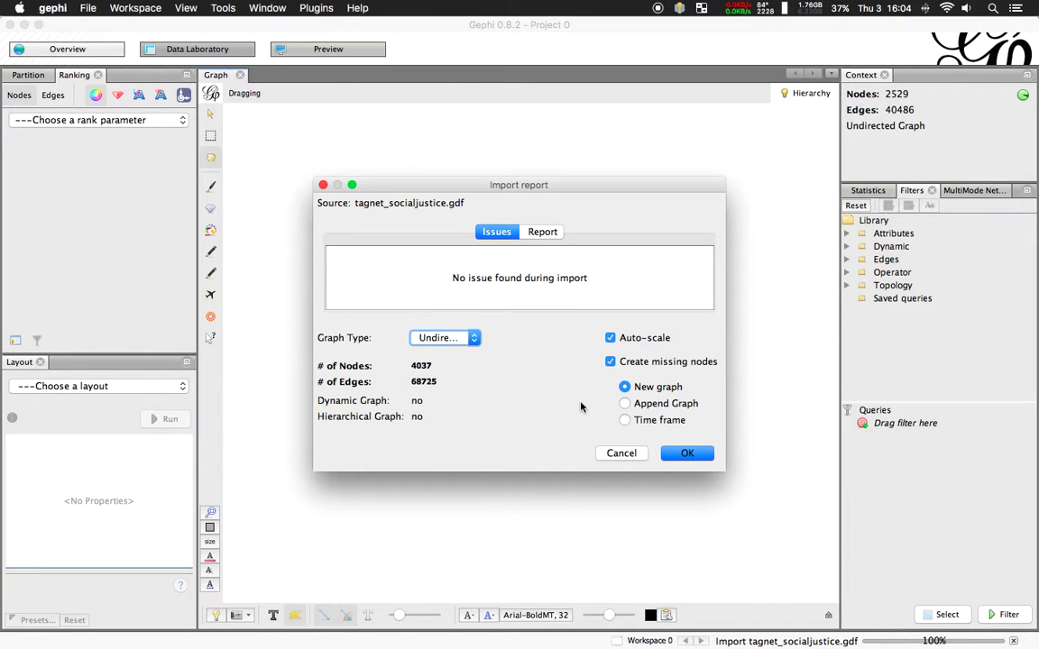
pyautogui.click(653, 408)
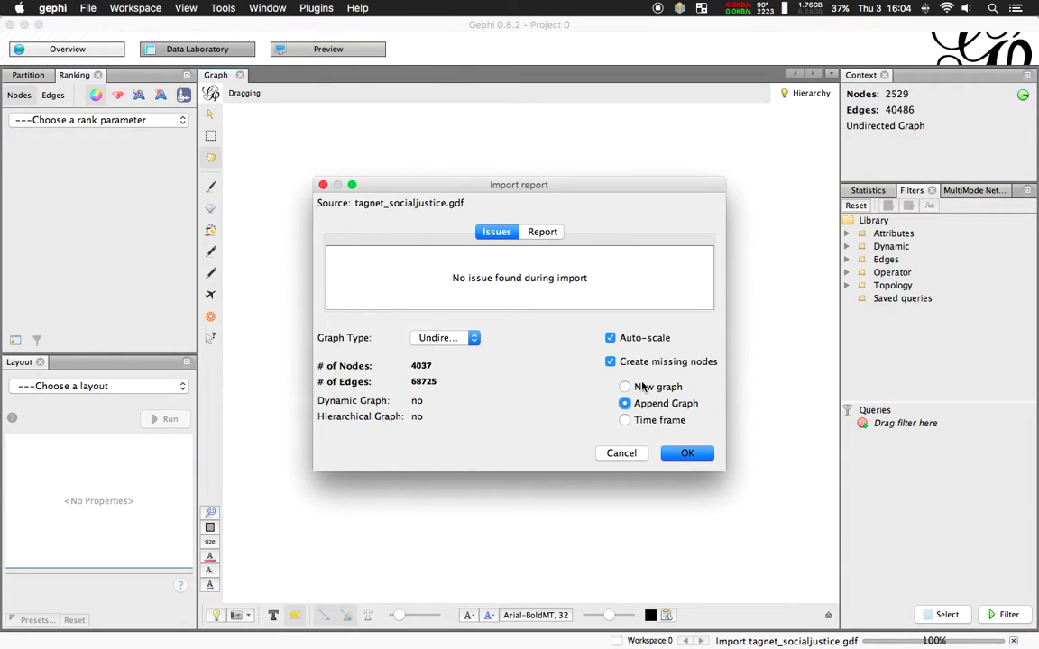
pyautogui.click(687, 454)
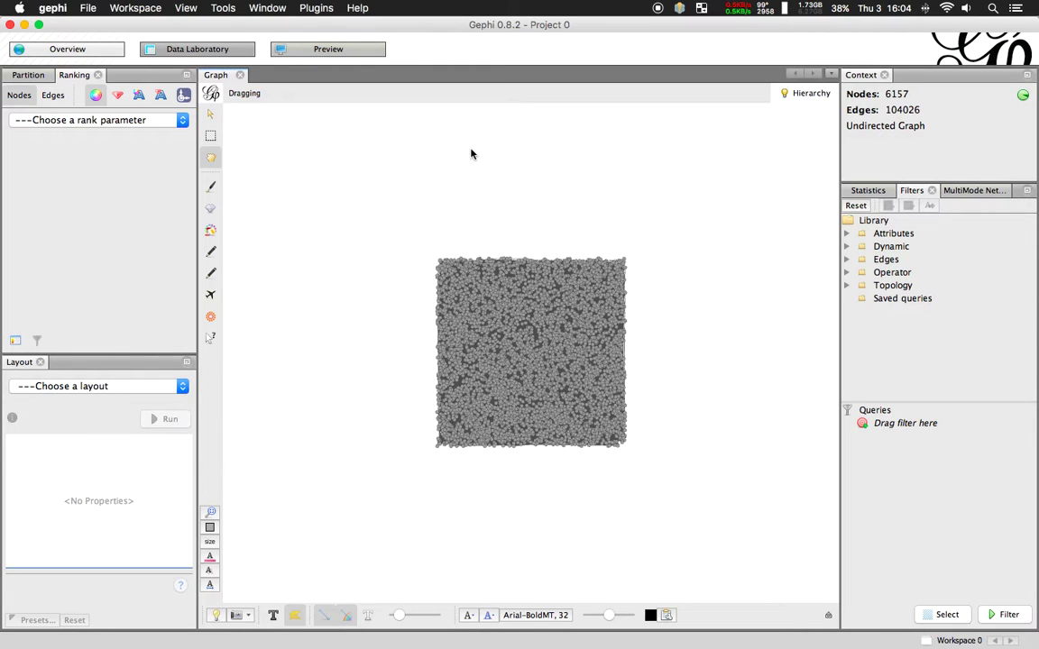
pyautogui.click(148, 122)
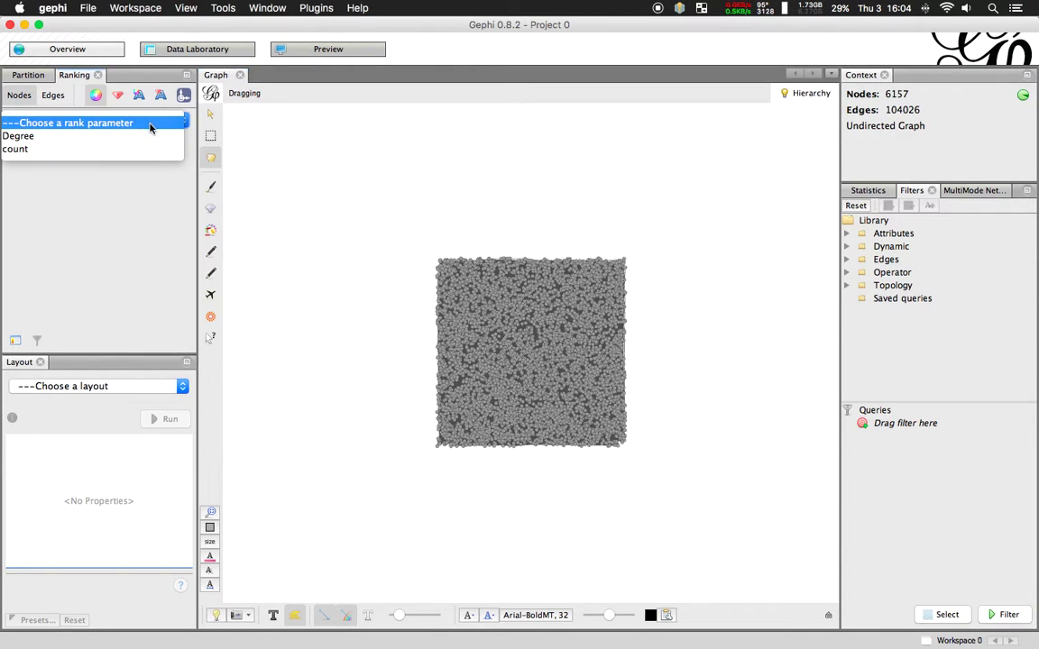
pyautogui.click(350, 159)
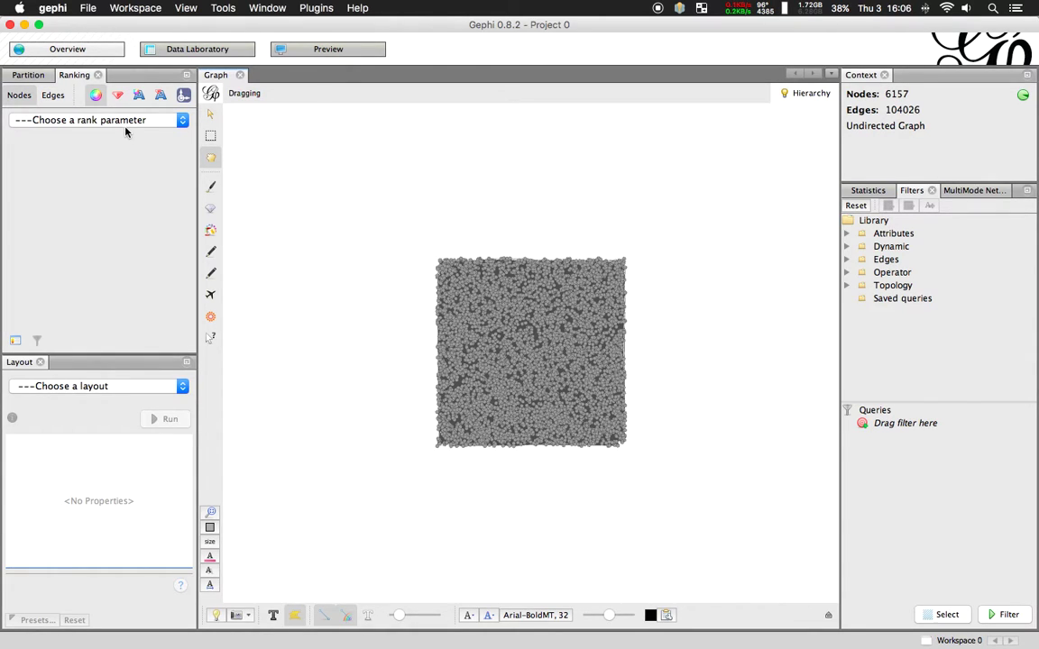
pyautogui.click(95, 120)
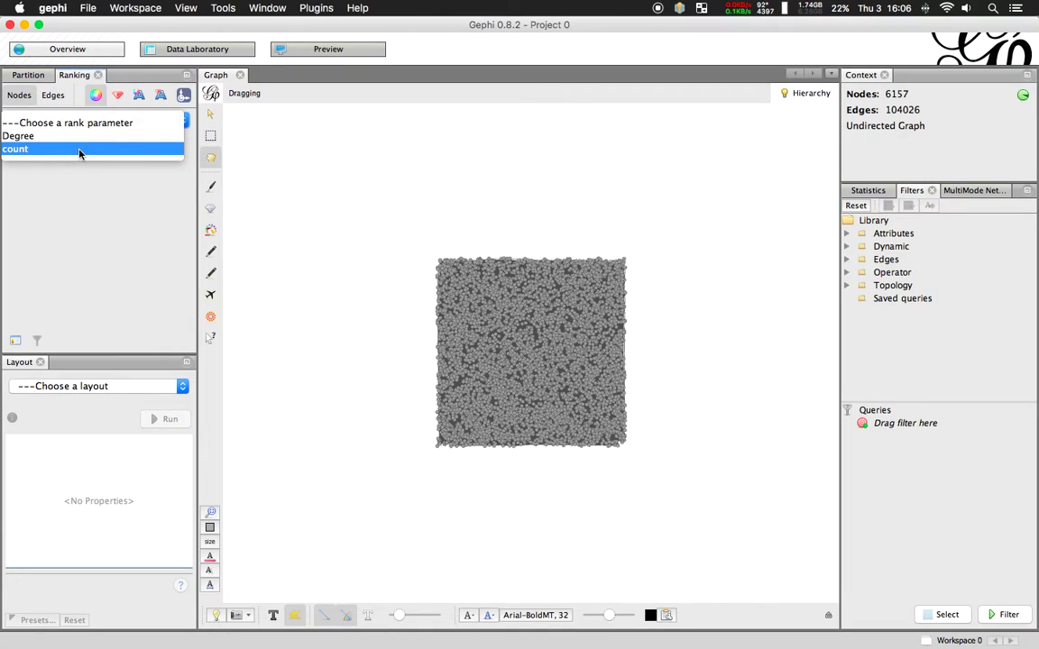
pyautogui.click(379, 151)
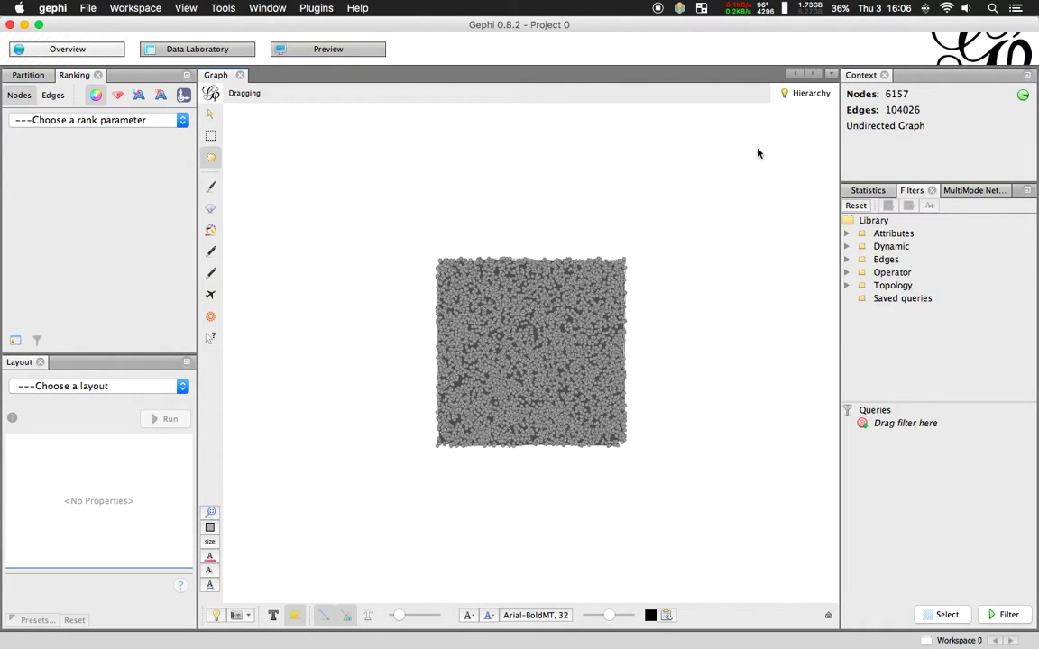
# Run Avg. Weighted Degree in Statistics, getting 94.961, and close the report.
pyautogui.click(868, 191)
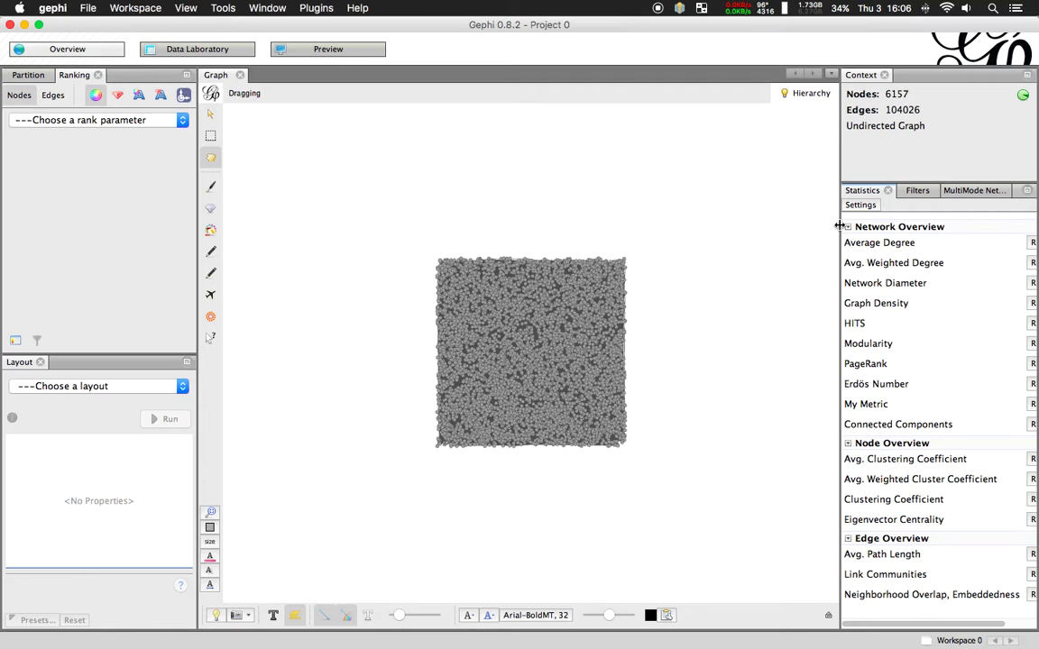
pyautogui.moveTo(841, 226); pyautogui.dragTo(794, 230)
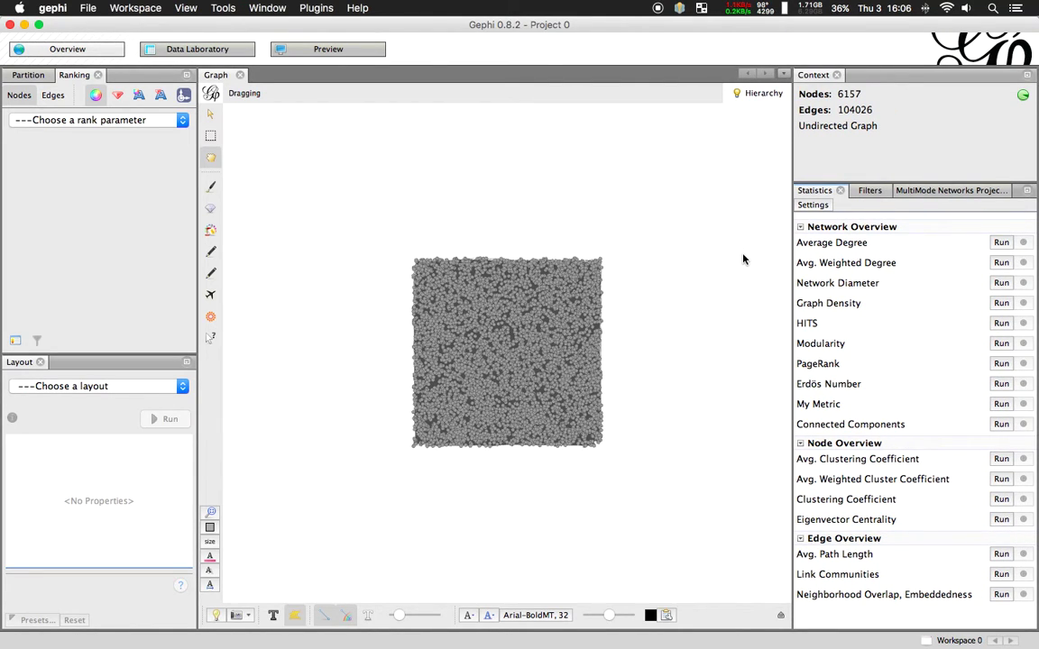
pyautogui.click(1001, 262)
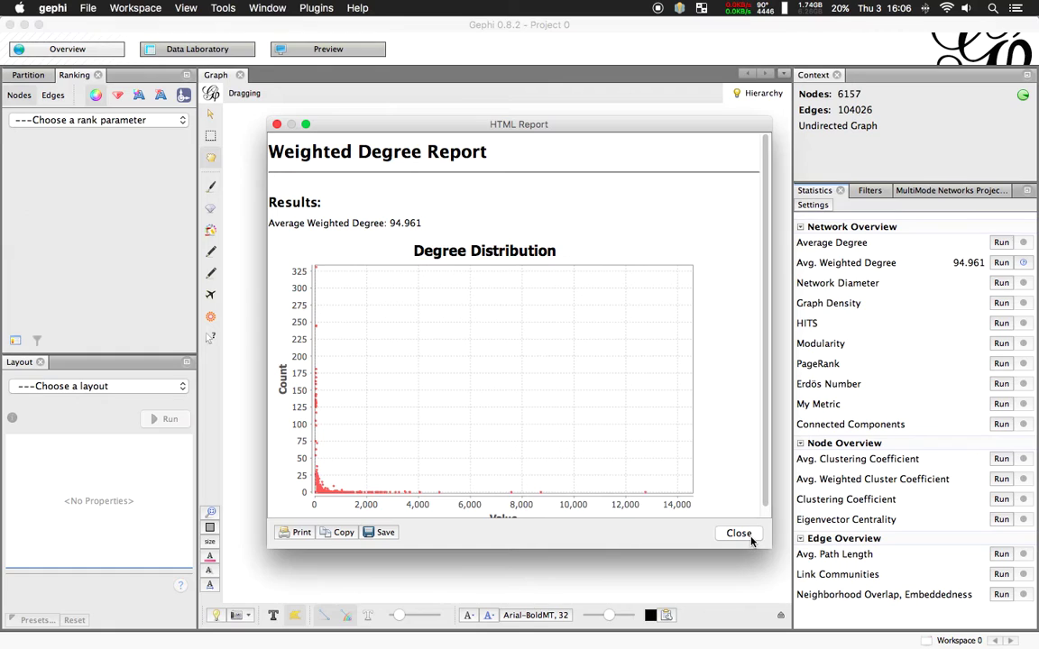
pyautogui.click(749, 539)
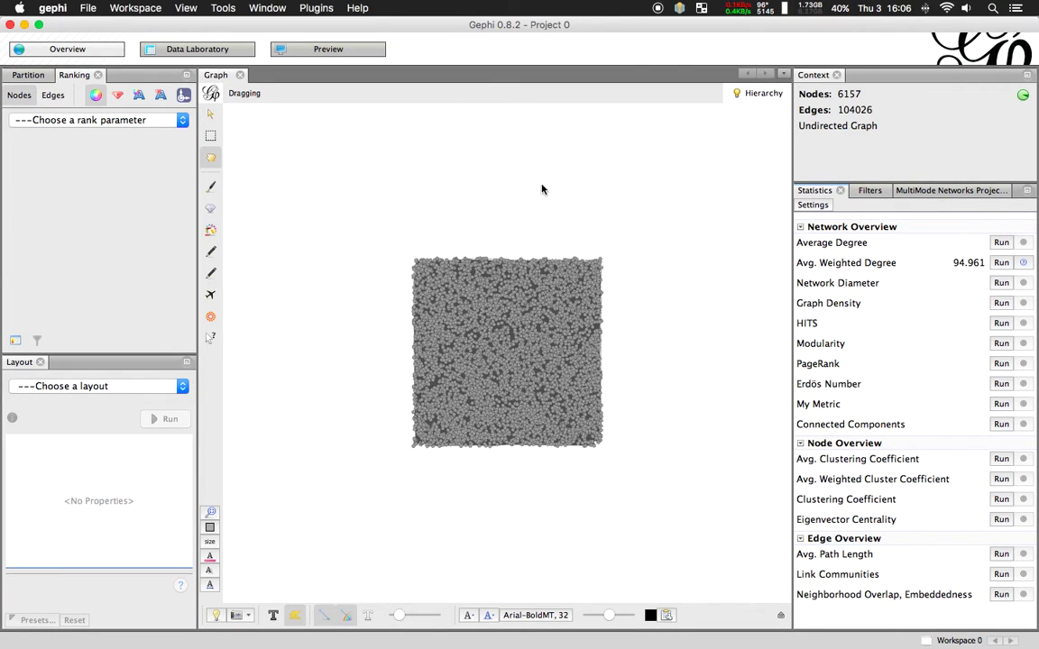
pyautogui.click(159, 125)
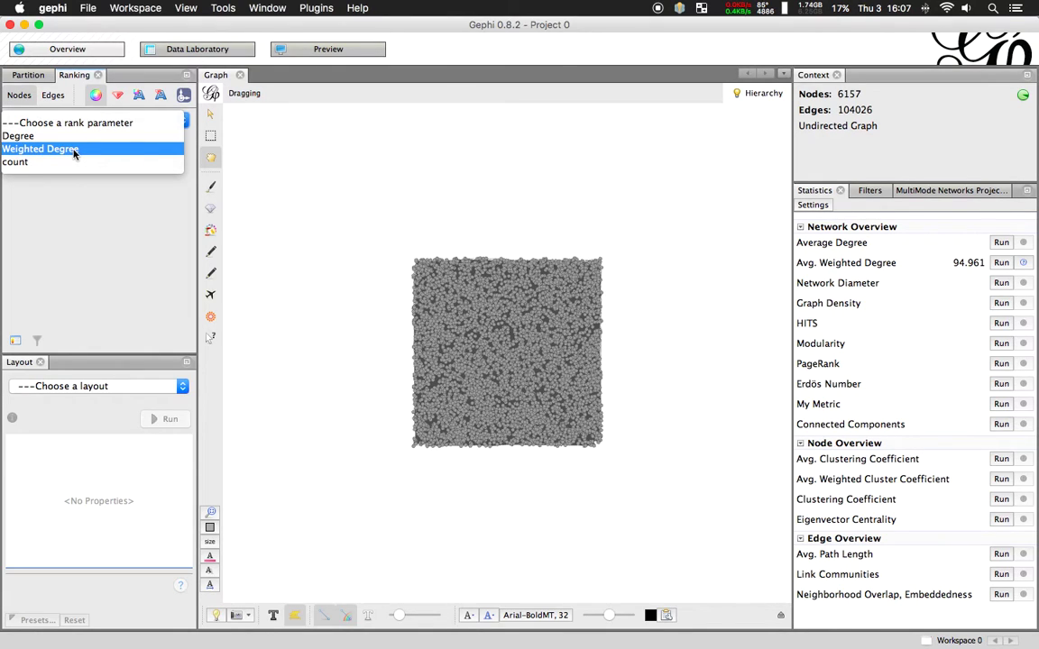
# Rank node size by Weighted Degree (5 to 25.5) and hide the edges.
pyautogui.click(118, 97)
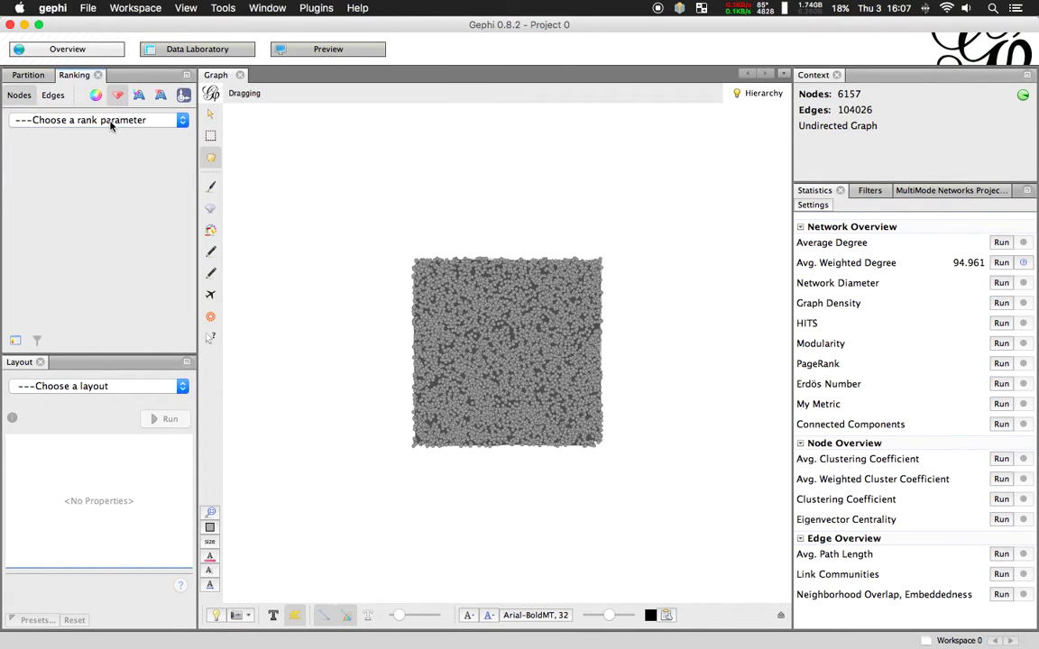
pyautogui.click(111, 123)
pyautogui.click(103, 149)
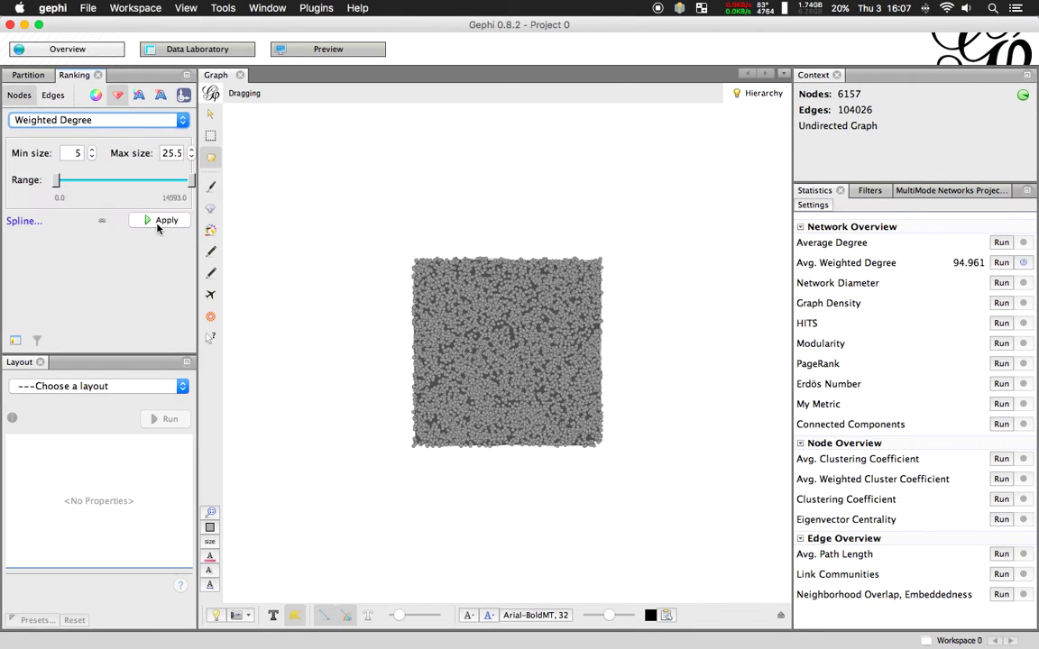
pyautogui.click(160, 222)
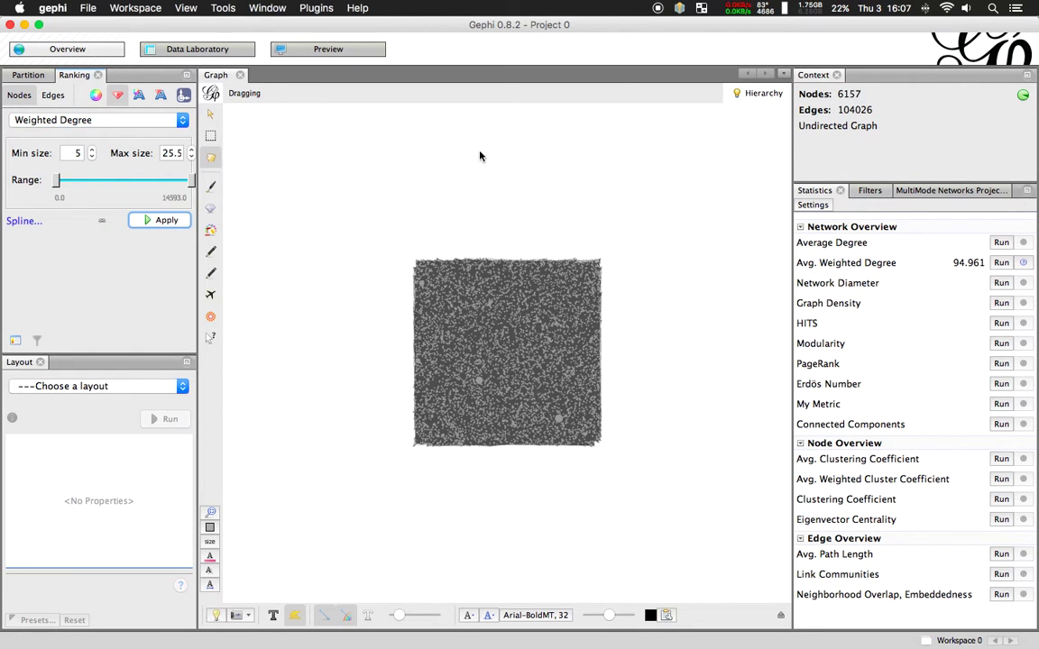
pyautogui.scroll(5, 494, 388)
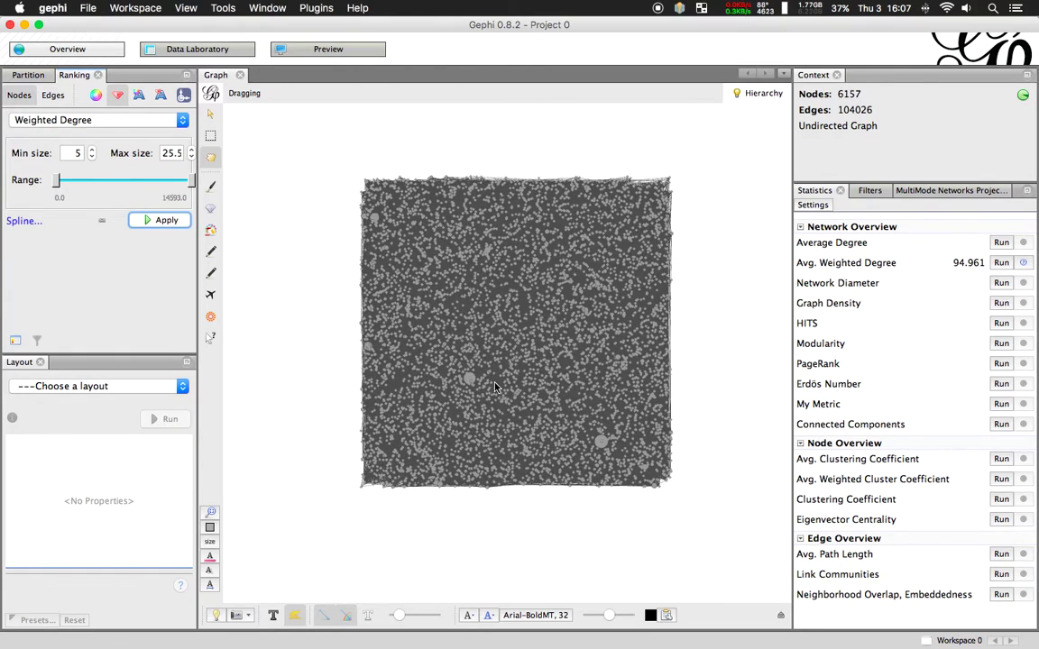
pyautogui.scroll(1, 495, 388)
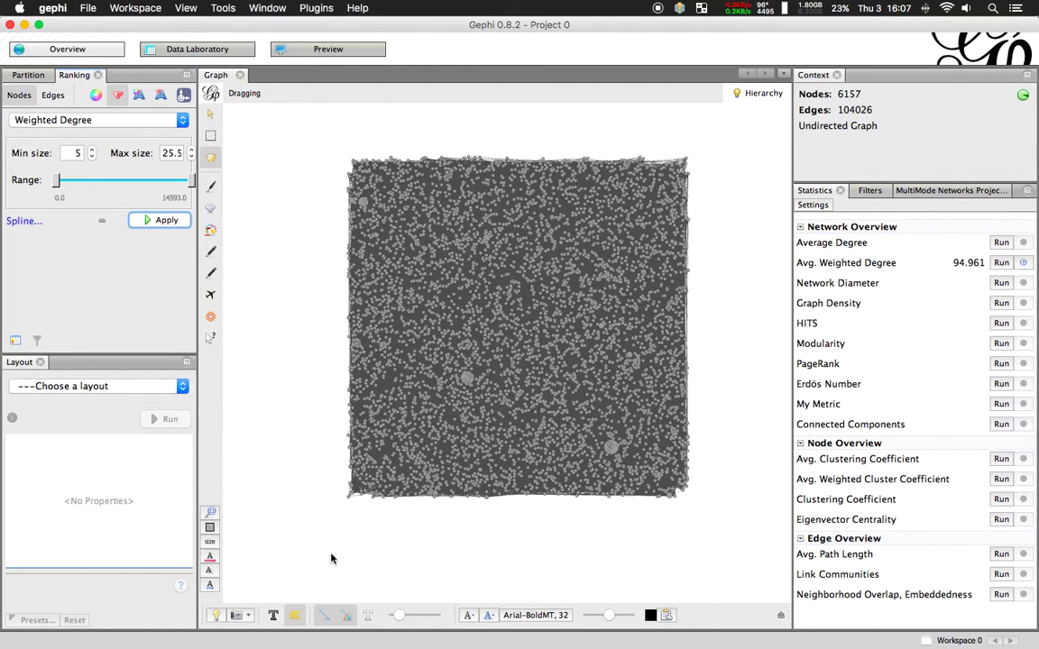
pyautogui.click(323, 615)
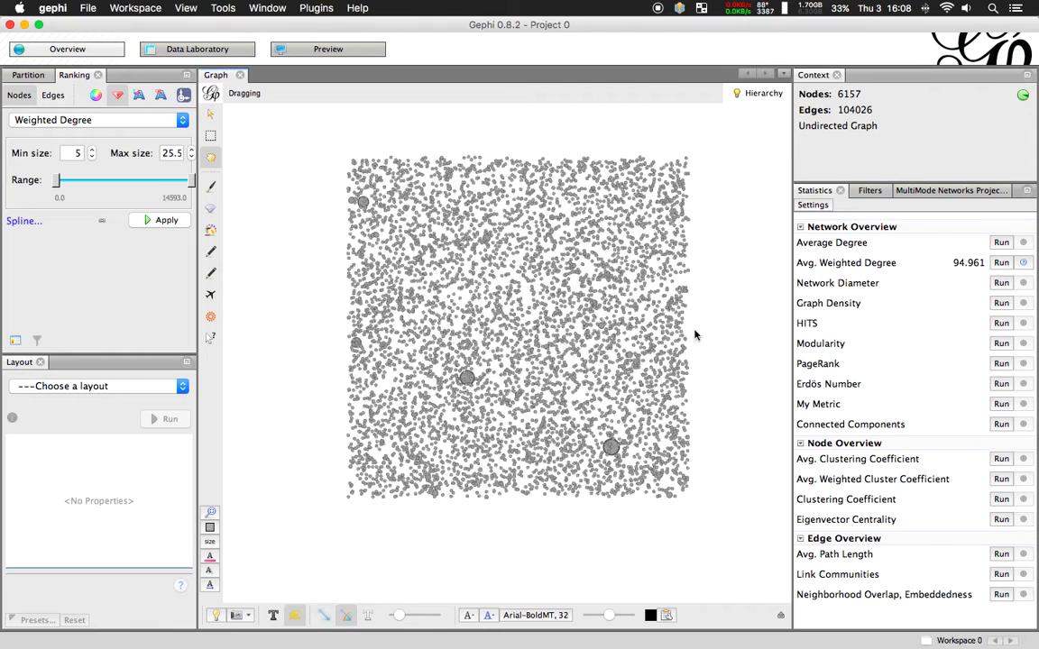
# Drag two large hub nodes clear of the cluster, one far left and one far right.
pyautogui.moveTo(469, 380); pyautogui.dragTo(257, 272)
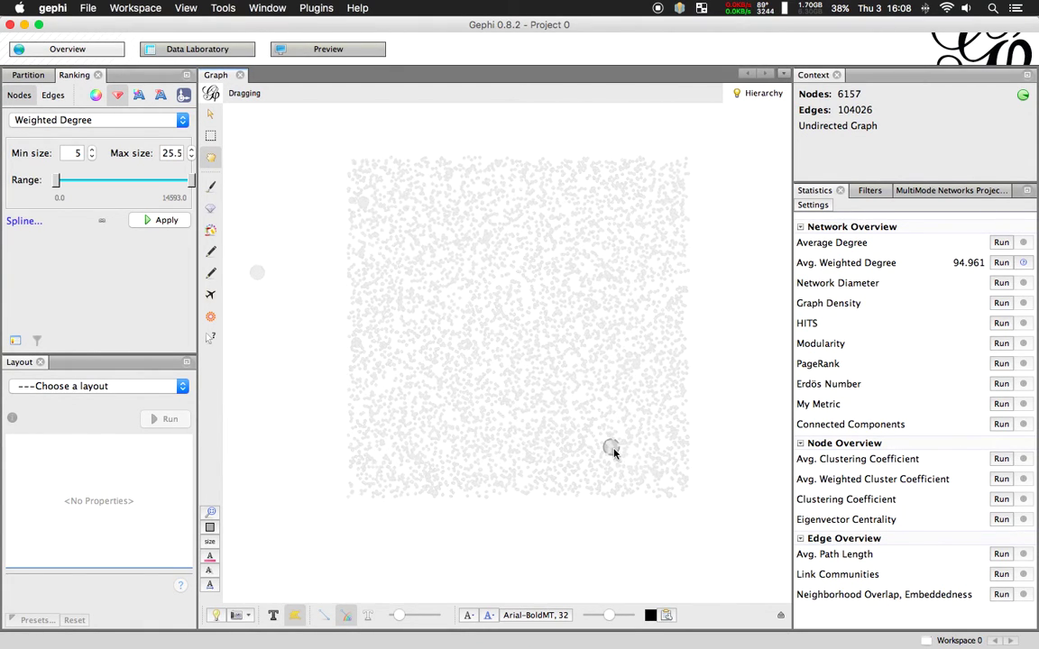
pyautogui.moveTo(612, 447); pyautogui.dragTo(752, 281)
pyautogui.scroll(-5, 740, 358)
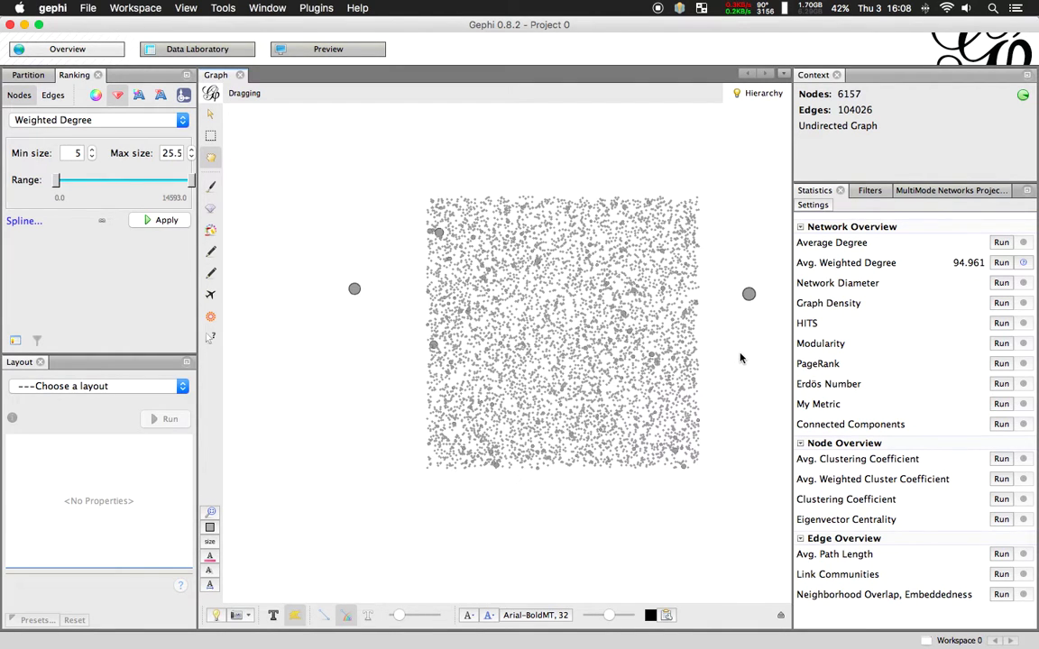
pyautogui.moveTo(438, 309); pyautogui.dragTo(261, 295)
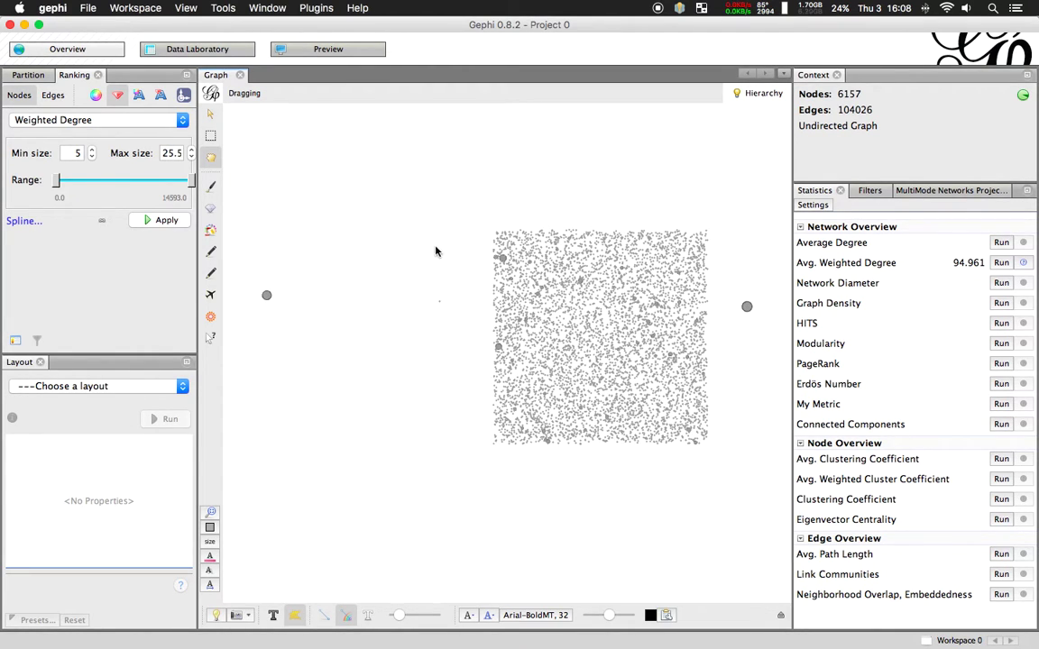
pyautogui.moveTo(267, 297); pyautogui.dragTo(247, 296)
pyautogui.moveTo(247, 296); pyautogui.dragTo(242, 308)
pyautogui.moveTo(747, 305); pyautogui.dragTo(769, 308)
pyautogui.moveTo(242, 309); pyautogui.dragTo(242, 308)
# Settle both the left and right outlying hub nodes so layouts won't move them.
pyautogui.rightClick(242, 308)
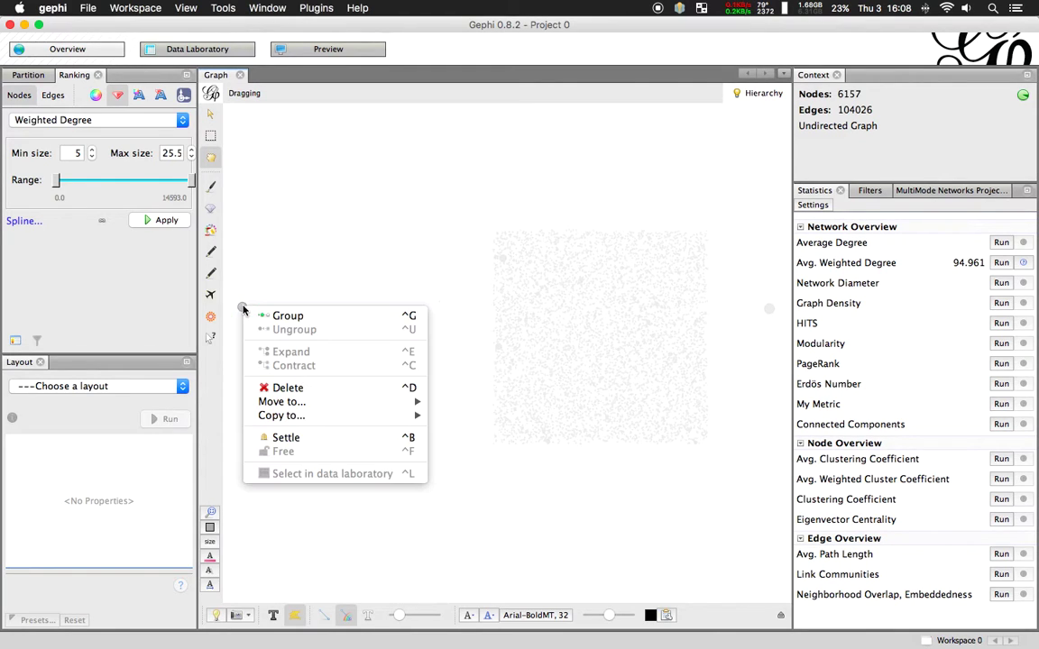
pyautogui.click(307, 440)
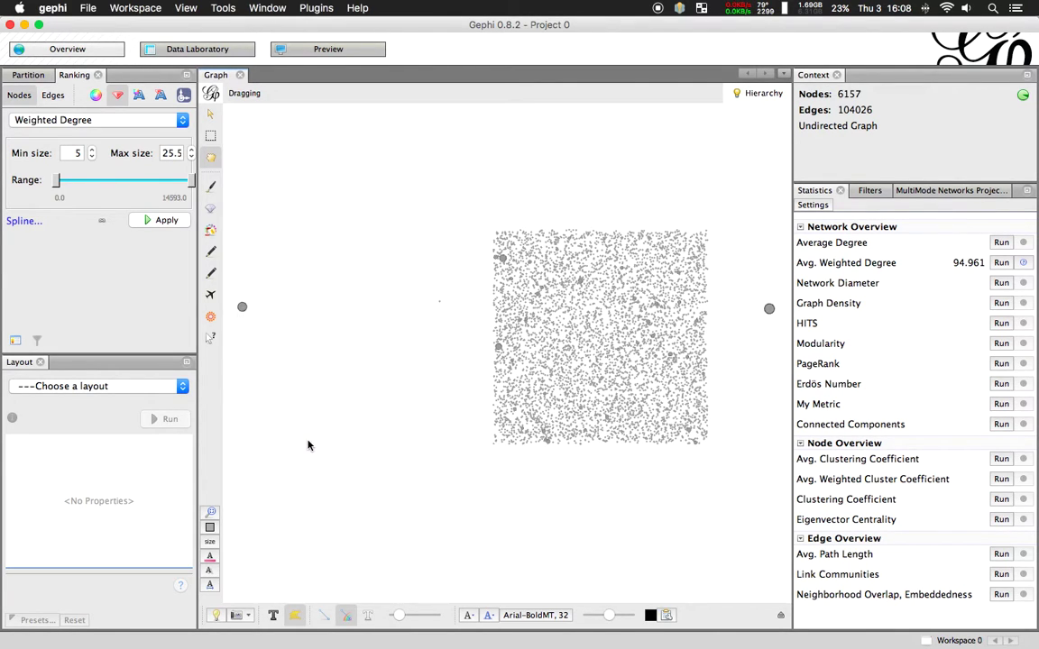
pyautogui.rightClick(772, 313)
pyautogui.click(815, 442)
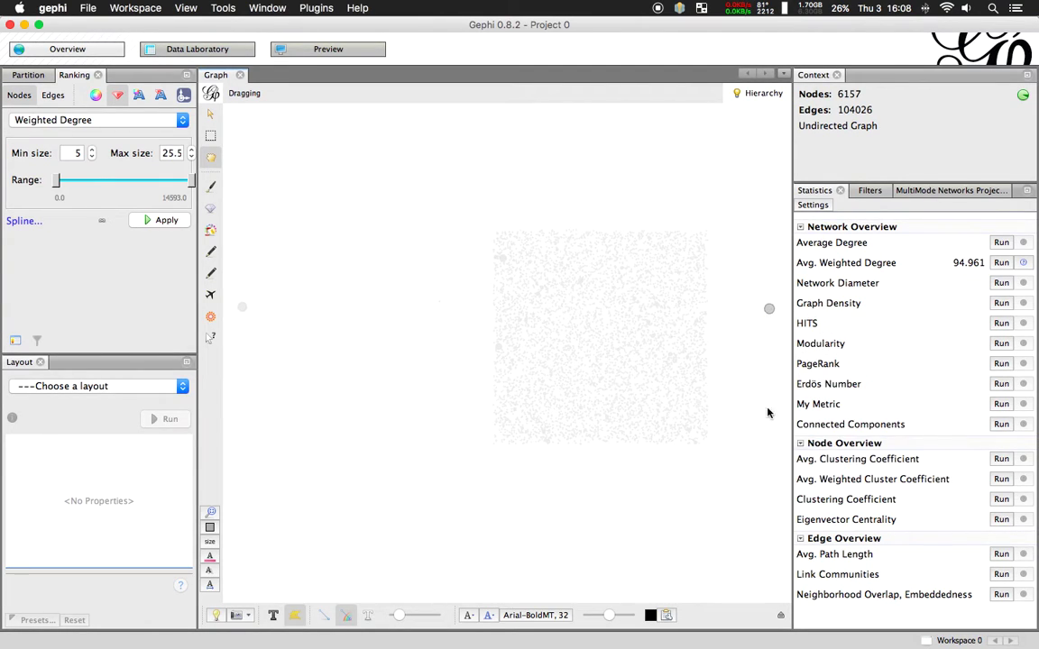
# Choose ForceAtlas 2 in the Layout panel, run it, and enable Prevent Overlap.
pyautogui.click(150, 386)
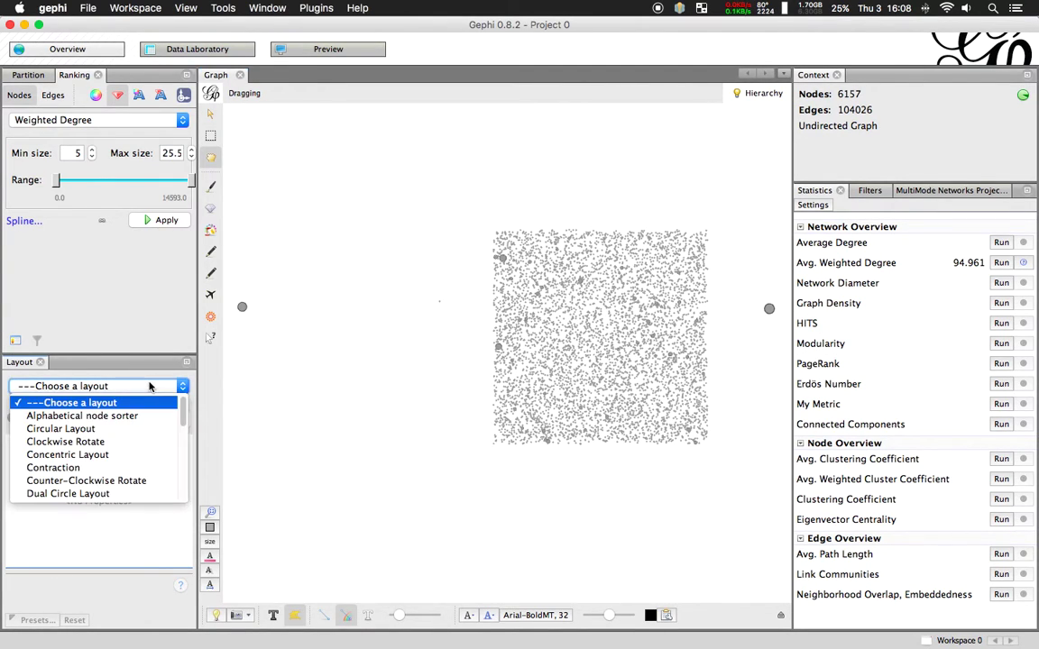
pyautogui.scroll(-3, 143, 434)
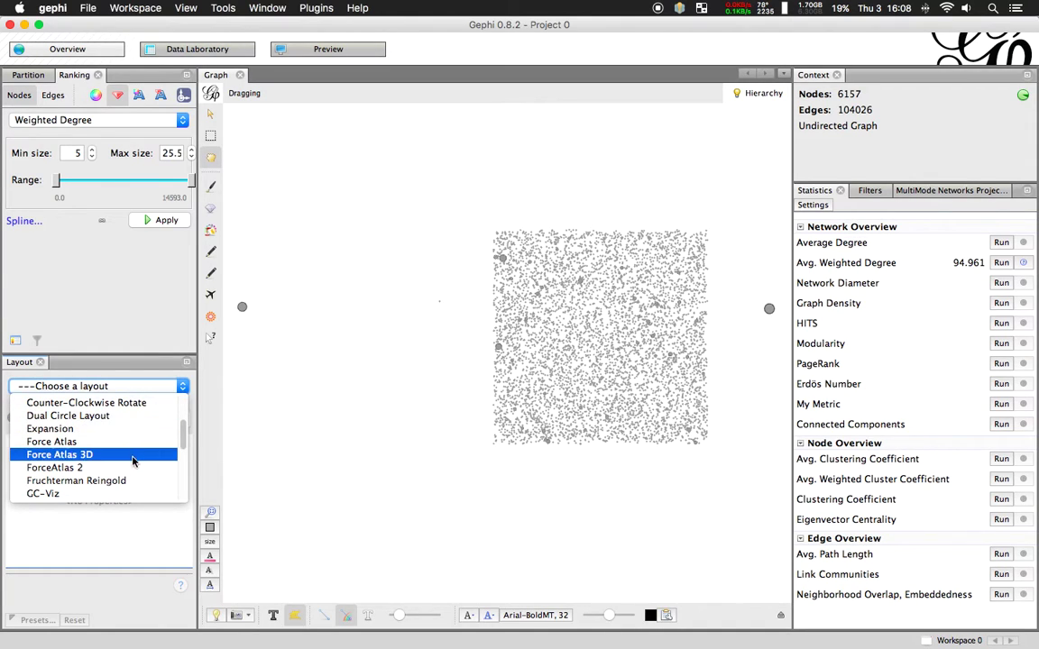
pyautogui.click(132, 466)
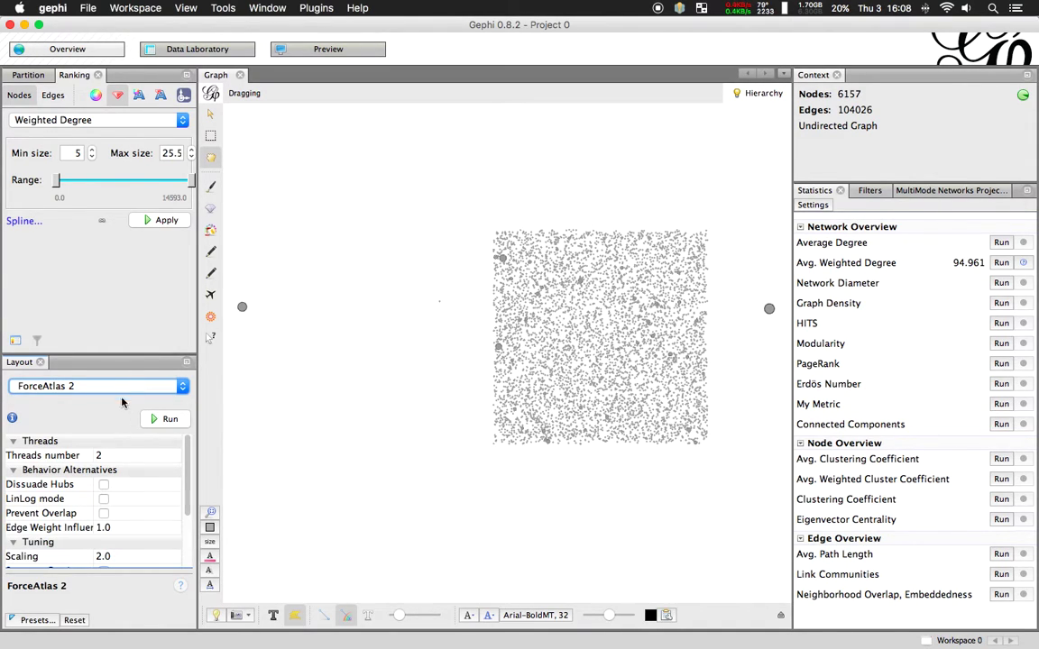
pyautogui.moveTo(125, 357); pyautogui.dragTo(131, 266)
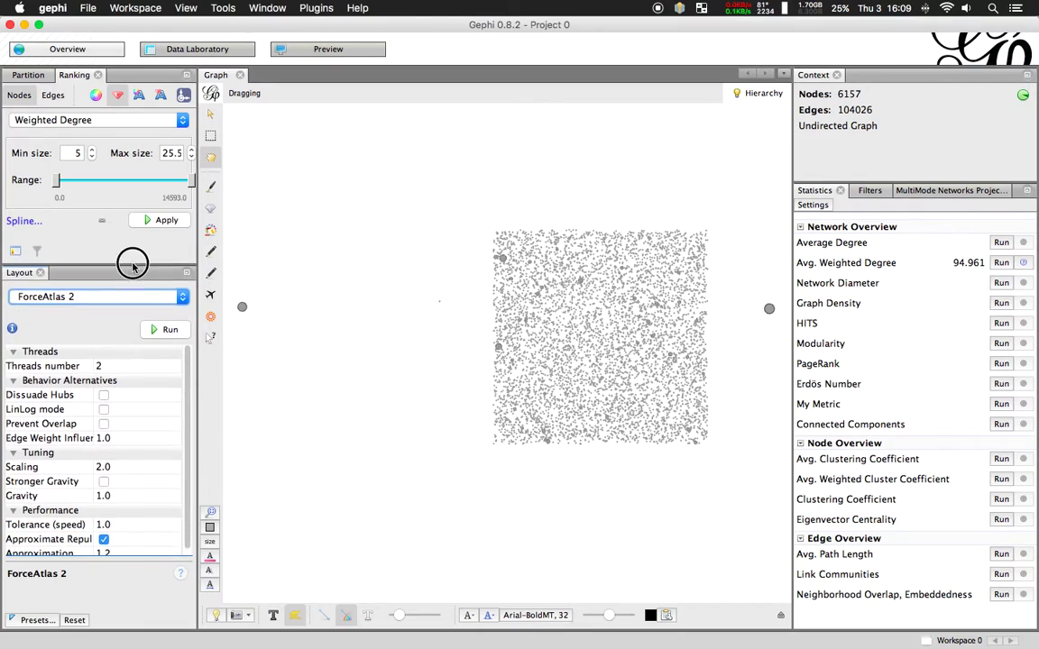
pyautogui.click(169, 330)
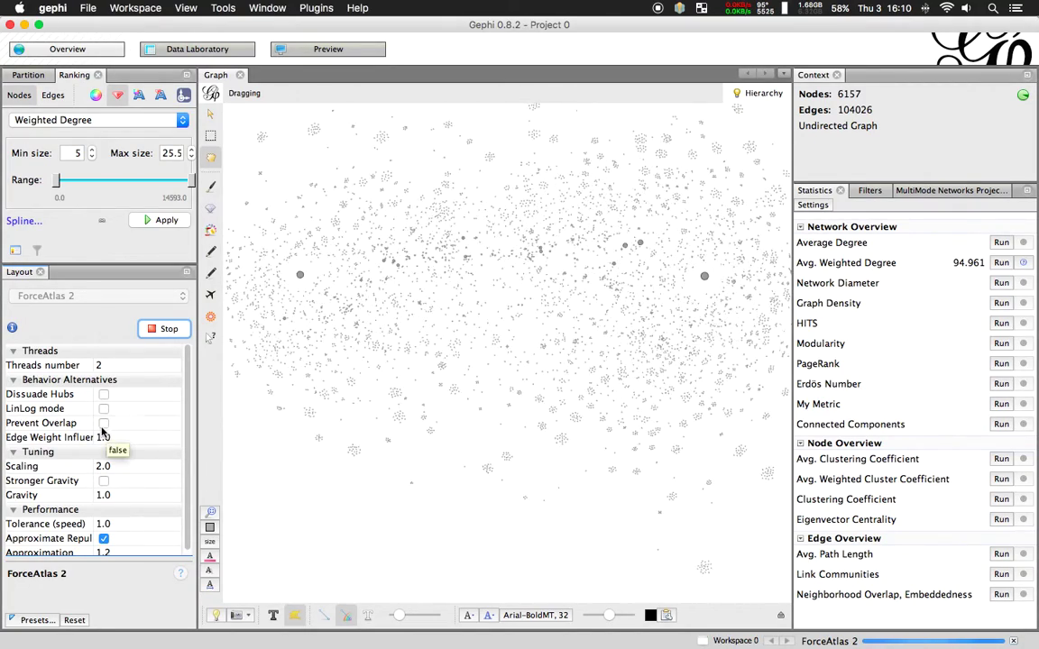
pyautogui.click(105, 425)
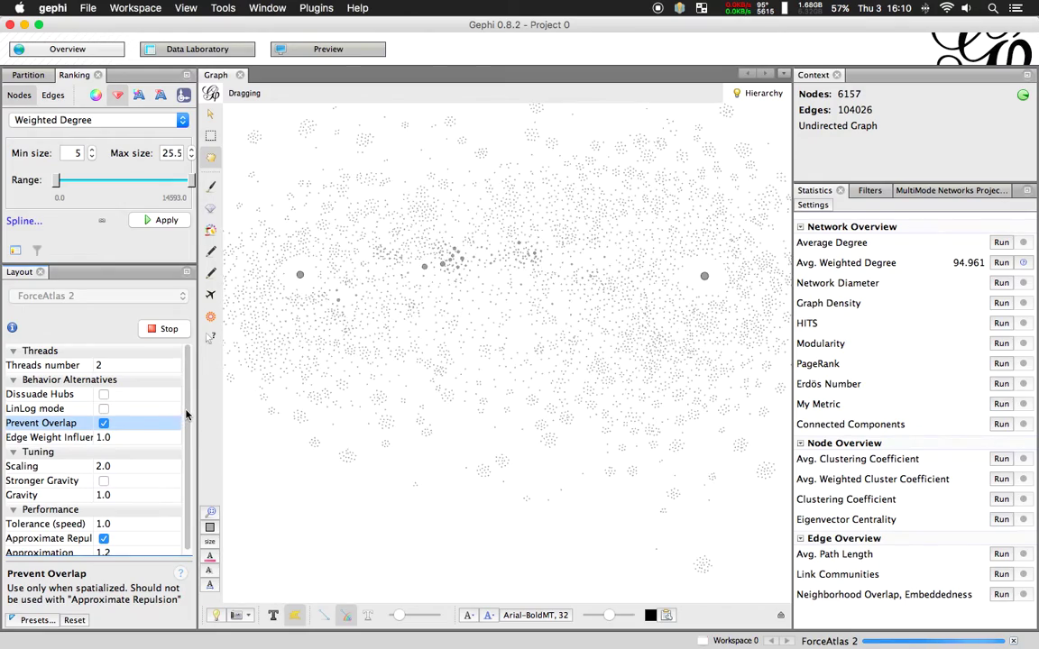
# Set ForceAtlas 2 Tolerance (speed) to 0.5, then stop the layout.
pyautogui.scroll(-1, 187, 414)
pyautogui.click(118, 517)
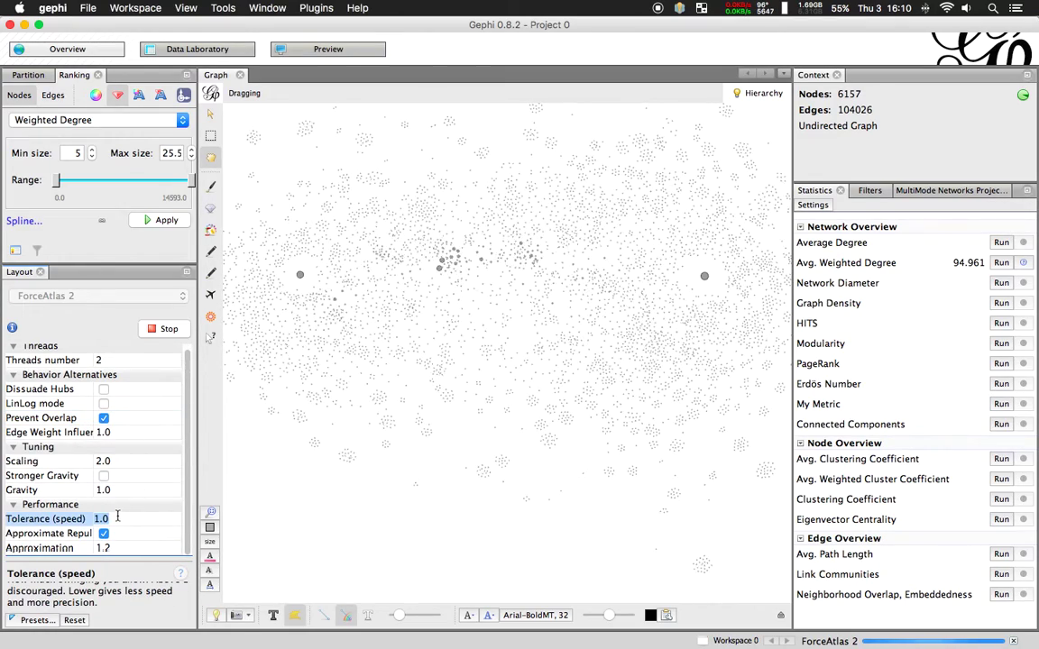
pyautogui.write('05')
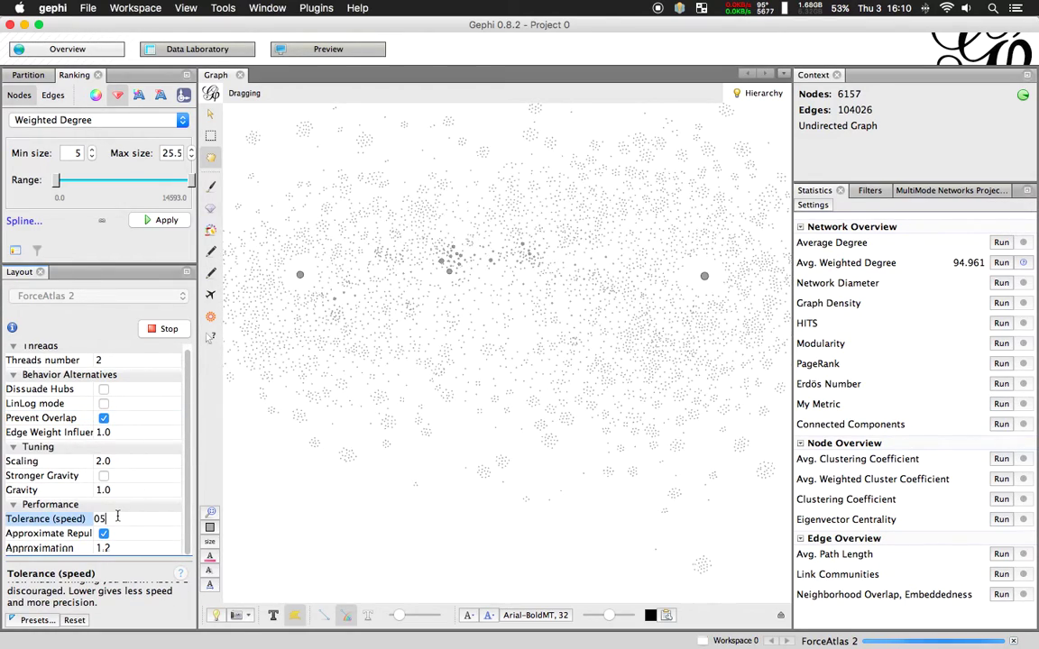
pyautogui.press('Return')
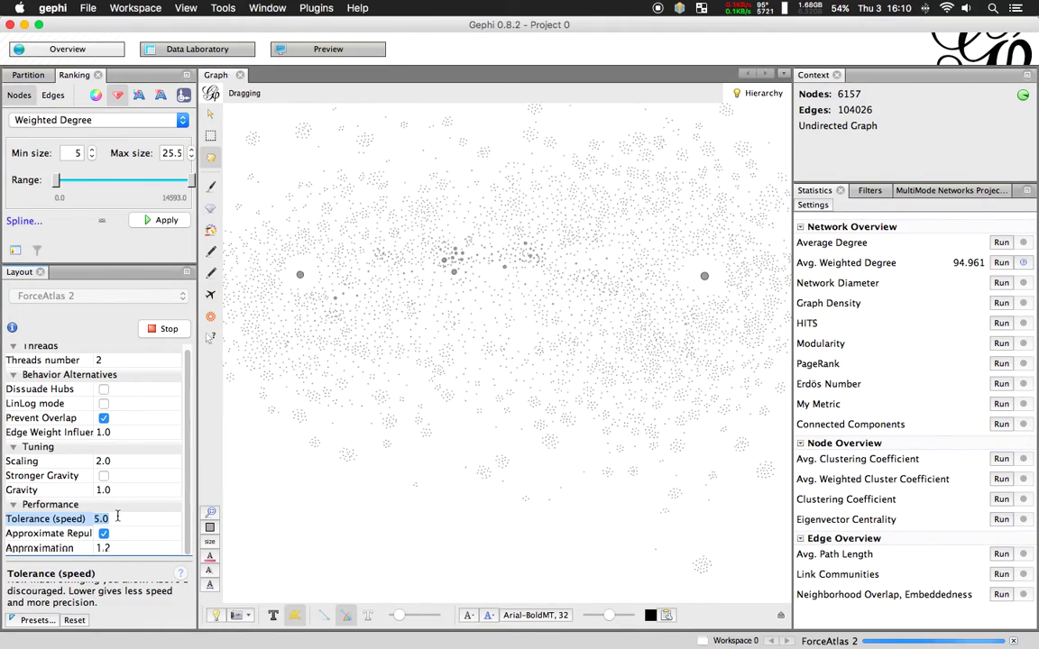
pyautogui.write('0.5')
pyautogui.press('Return')
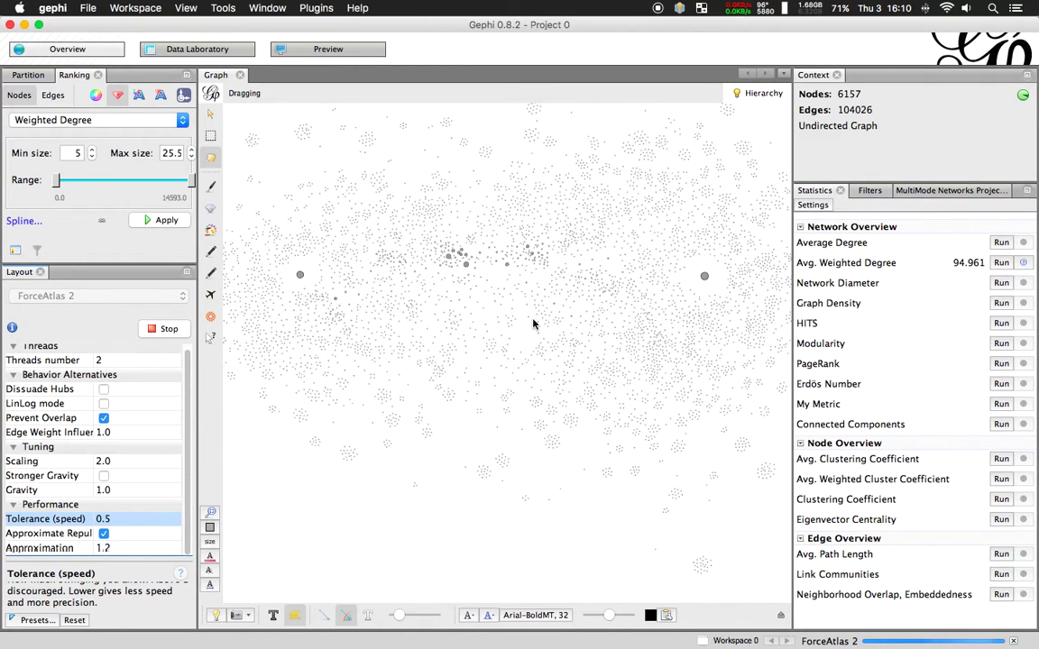
pyautogui.click(164, 329)
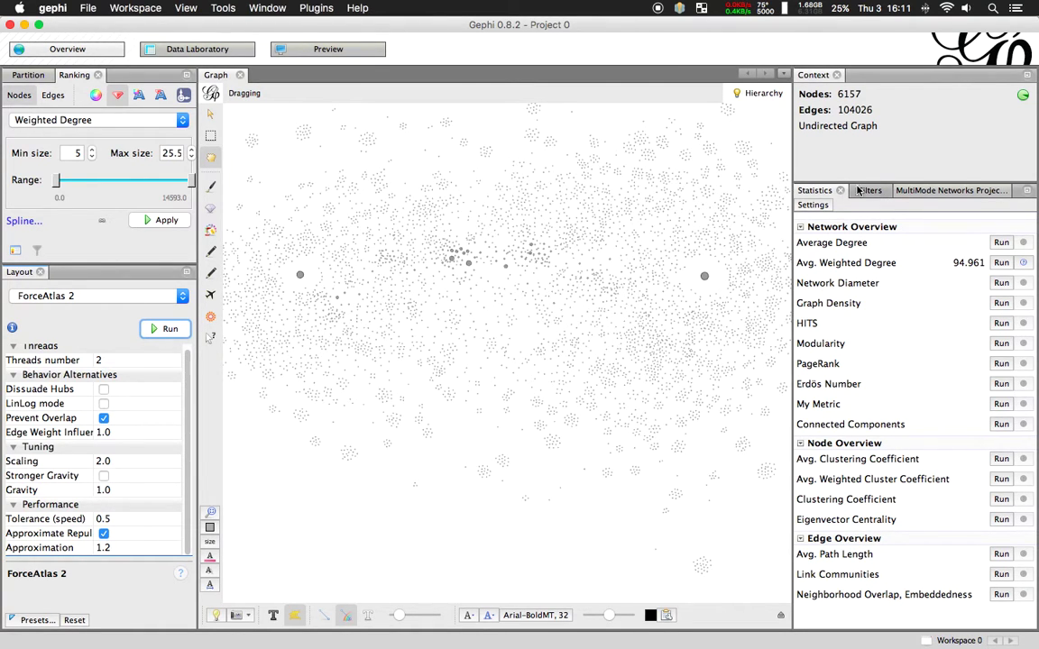
# Add a Weighted Degree range filter with minimum 500, leaving 215 nodes and 5257 edges.
pyautogui.click(869, 192)
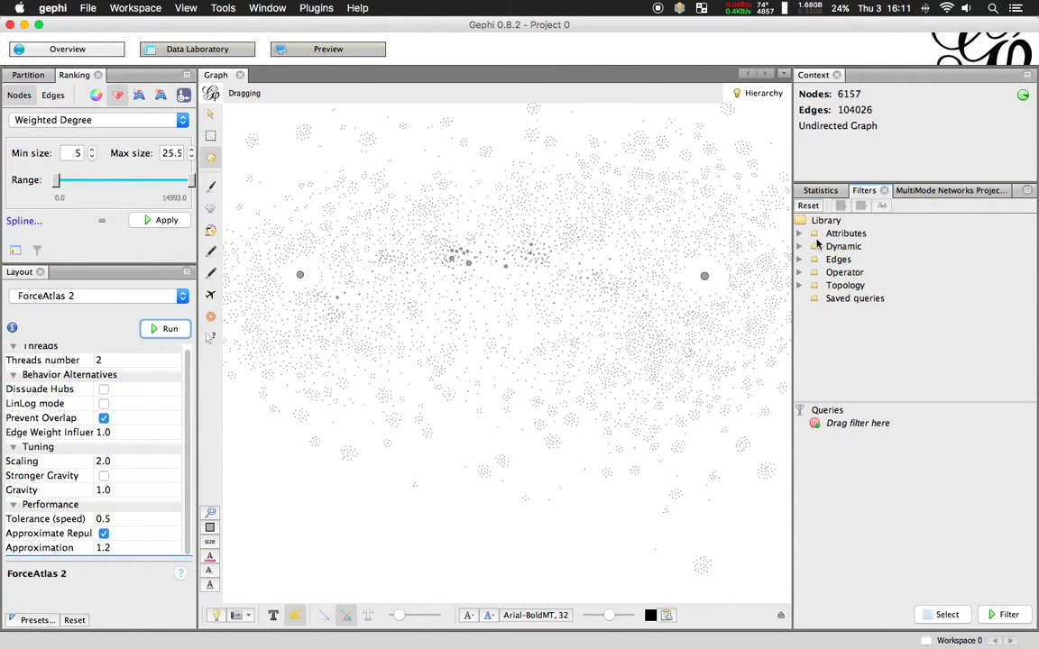
pyautogui.click(800, 235)
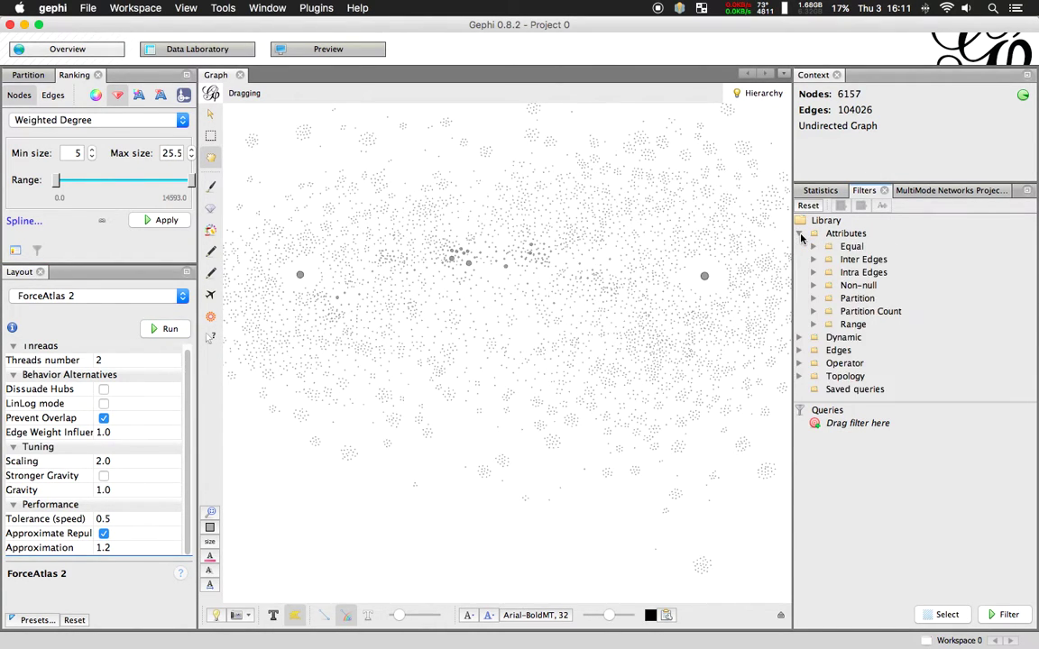
pyautogui.click(813, 324)
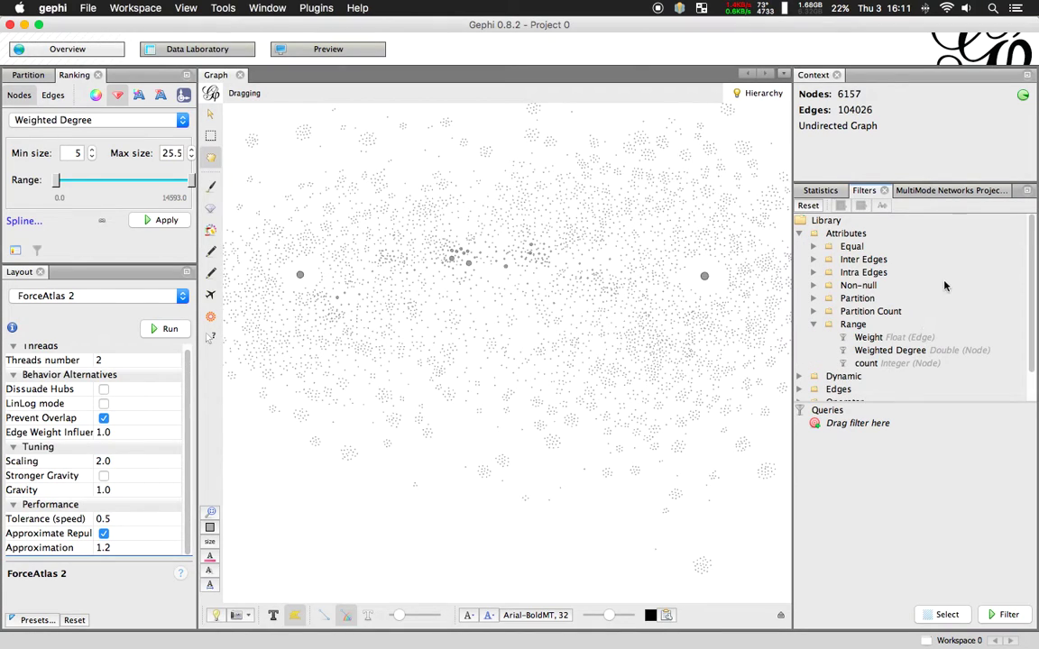
pyautogui.doubleClick(949, 352)
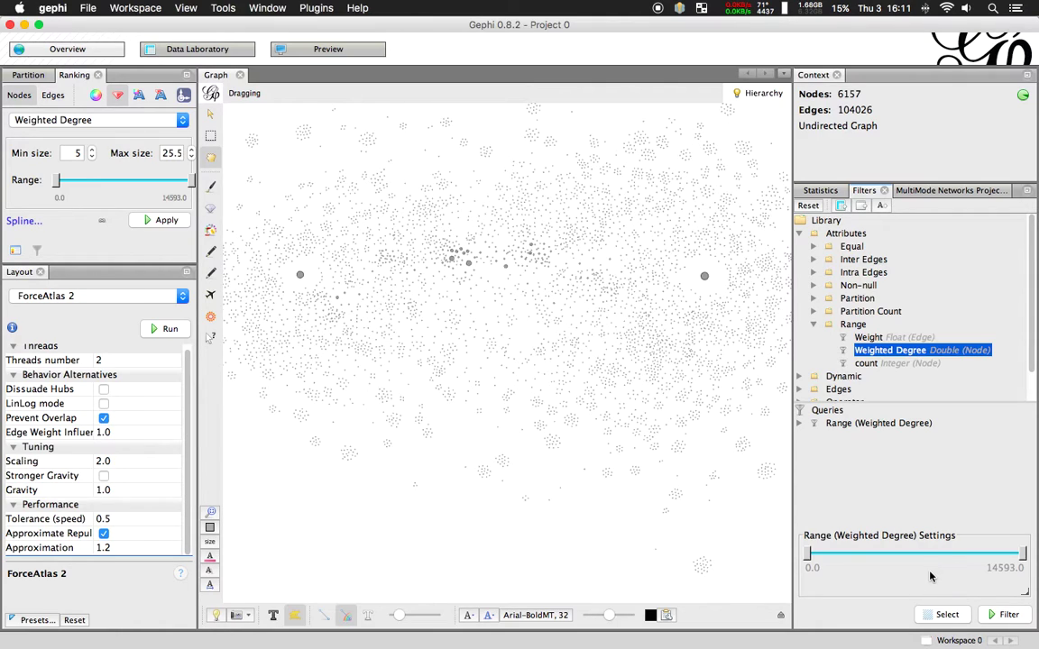
pyautogui.click(823, 570)
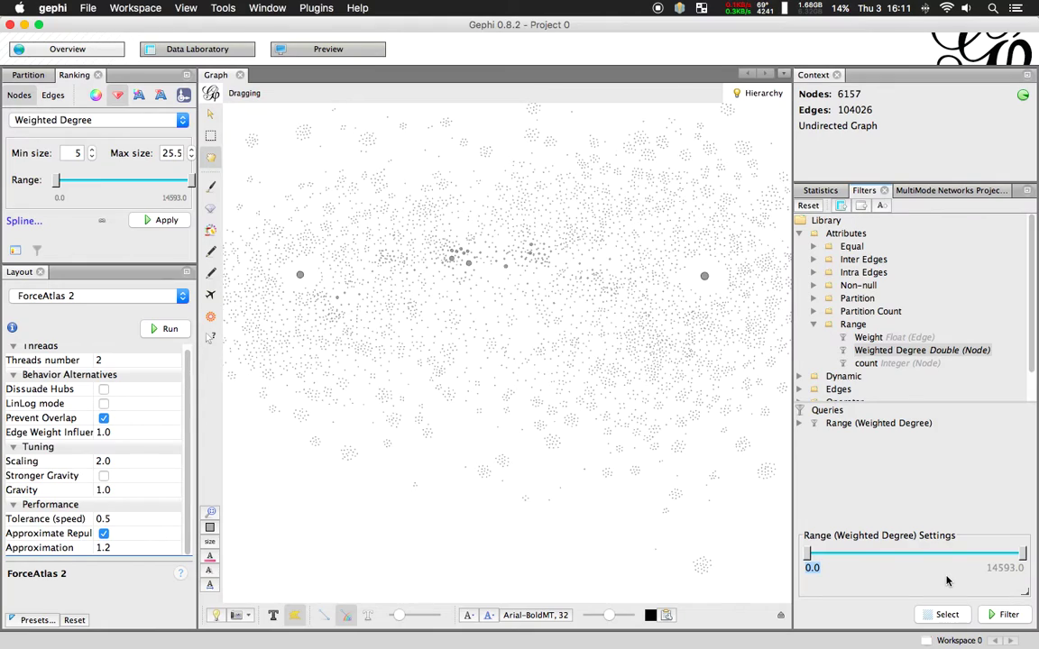
pyautogui.write('500')
pyautogui.press('Tab')
pyautogui.press('Tab')
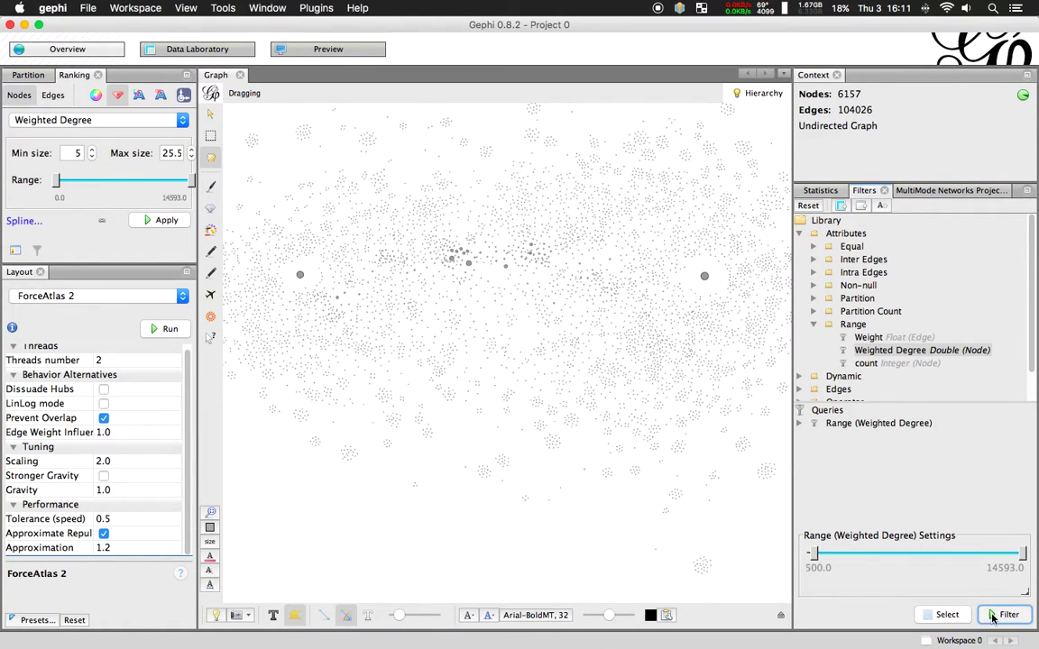
pyautogui.press('space')
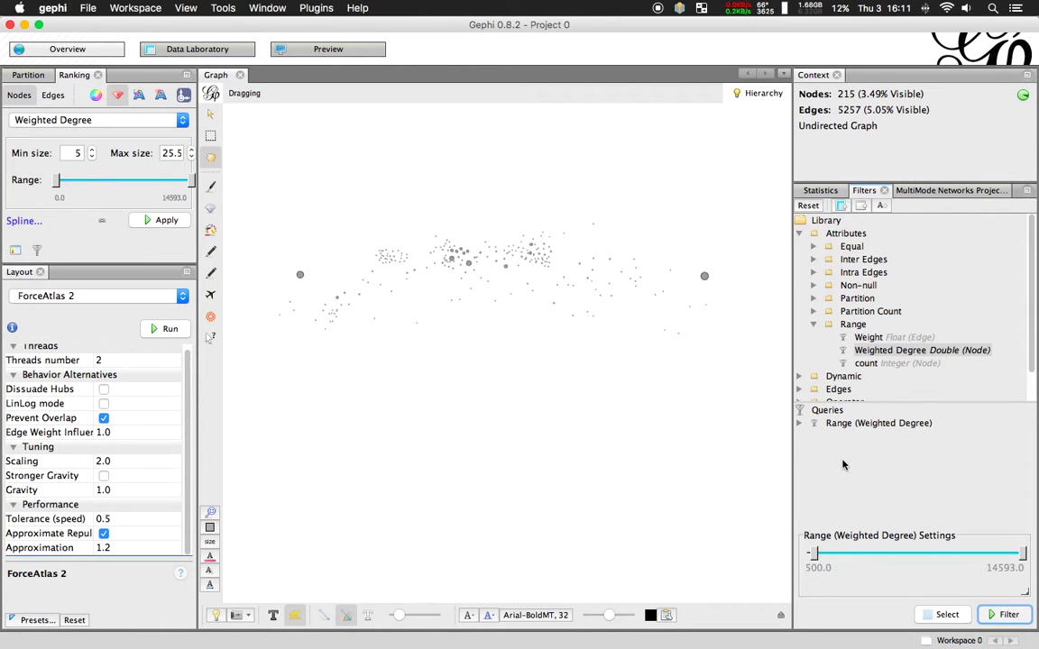
pyautogui.doubleClick(816, 567)
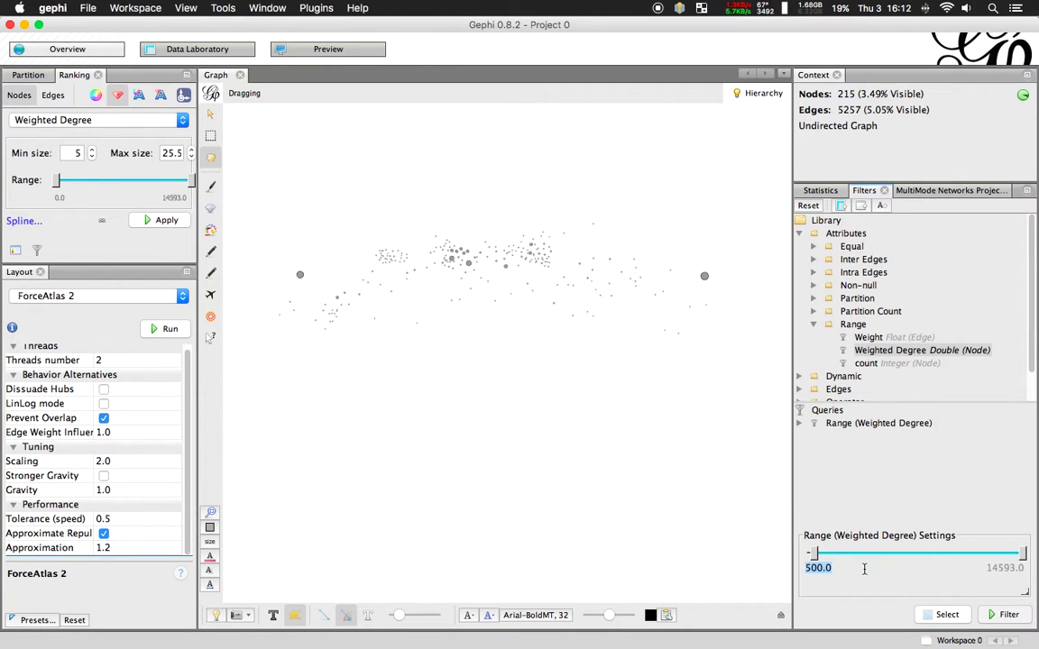
pyautogui.click(812, 575)
pyautogui.doubleClick(810, 569)
pyautogui.write('400')
pyautogui.press('Tab')
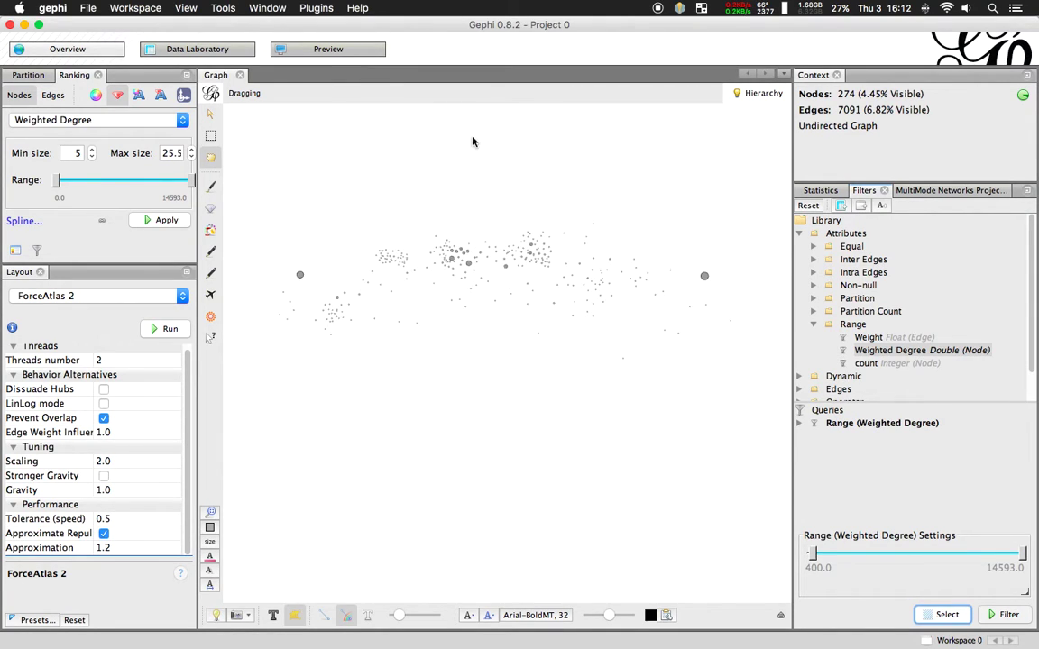
pyautogui.click(352, 46)
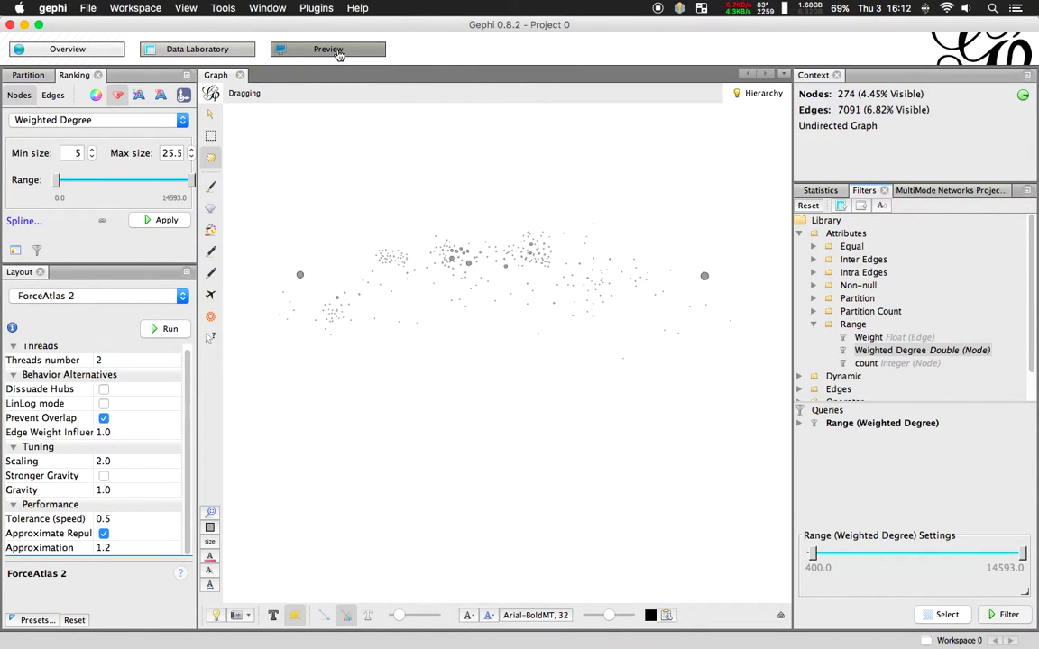
pyautogui.click(339, 52)
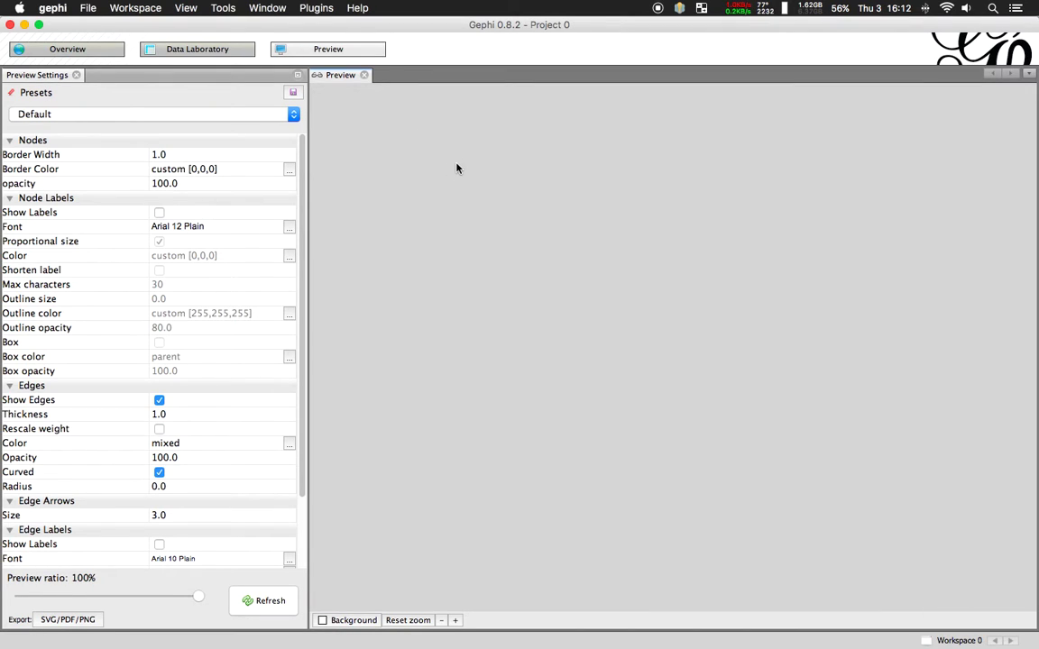
# Refresh the Preview to render the filtered hashtag network, then return to the Overview.
pyautogui.click(268, 602)
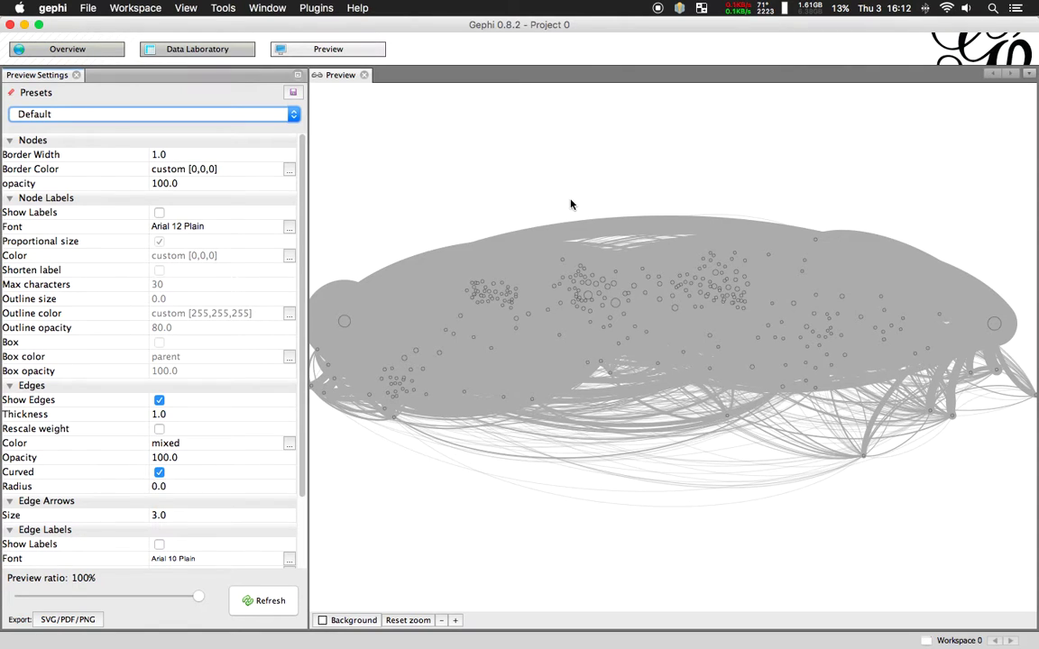
pyautogui.click(90, 49)
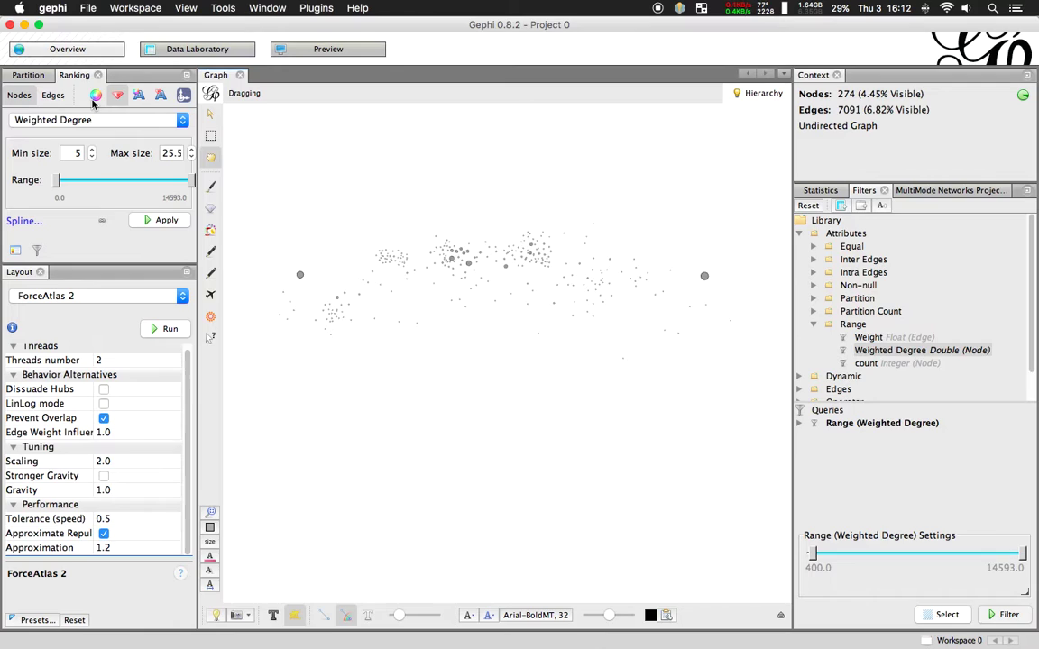
# Apply the Weighted Degree colour ranking to nodes and refresh the Preview to show it.
pyautogui.click(95, 96)
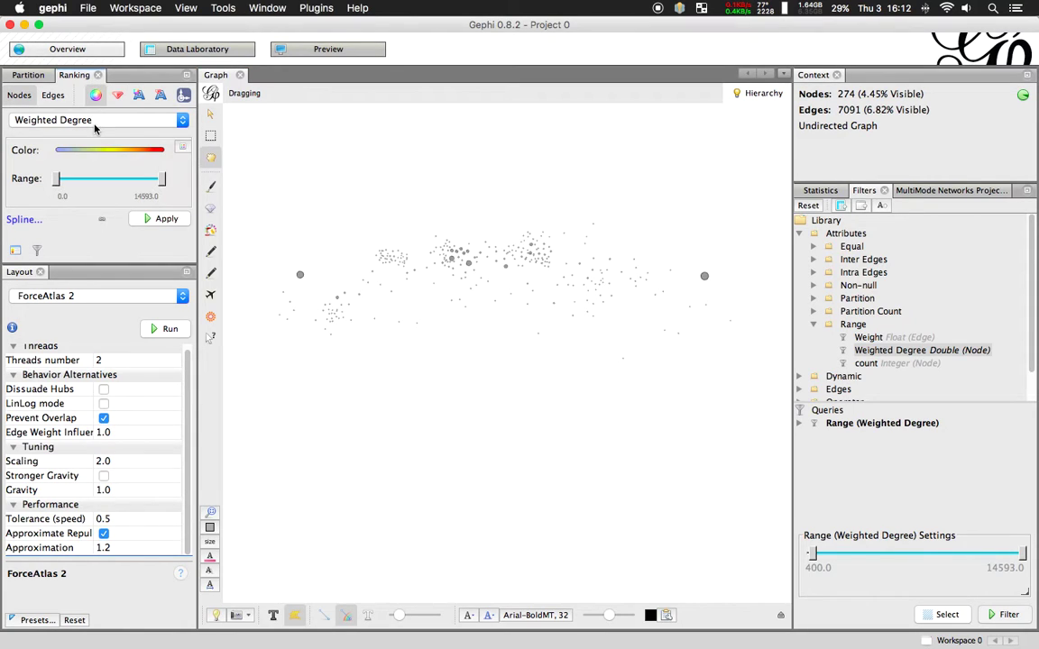
pyautogui.click(176, 219)
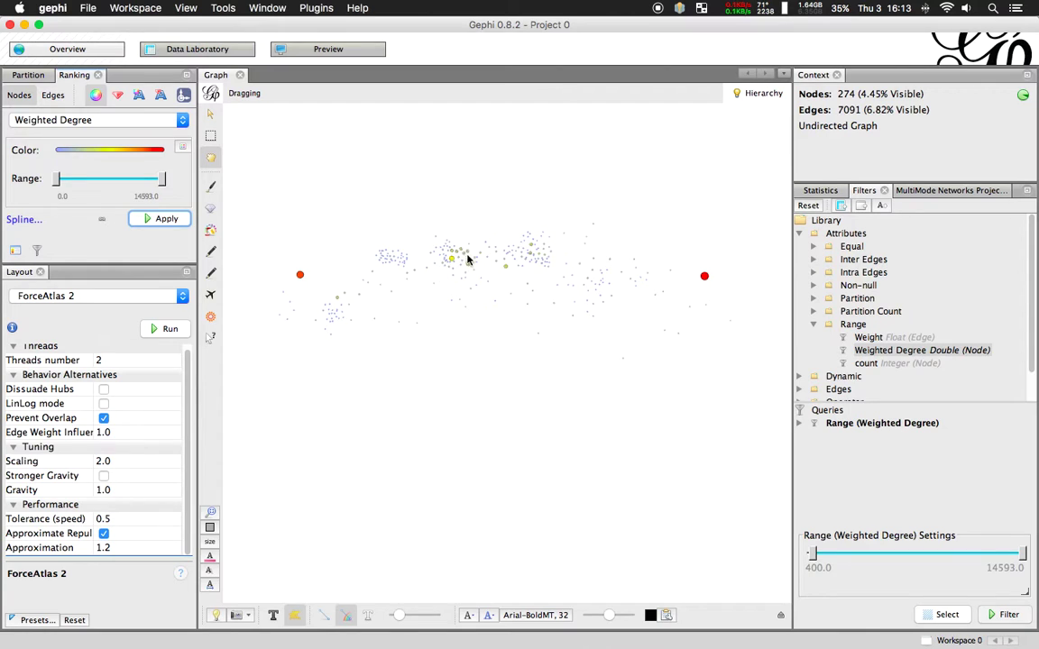
pyautogui.click(305, 58)
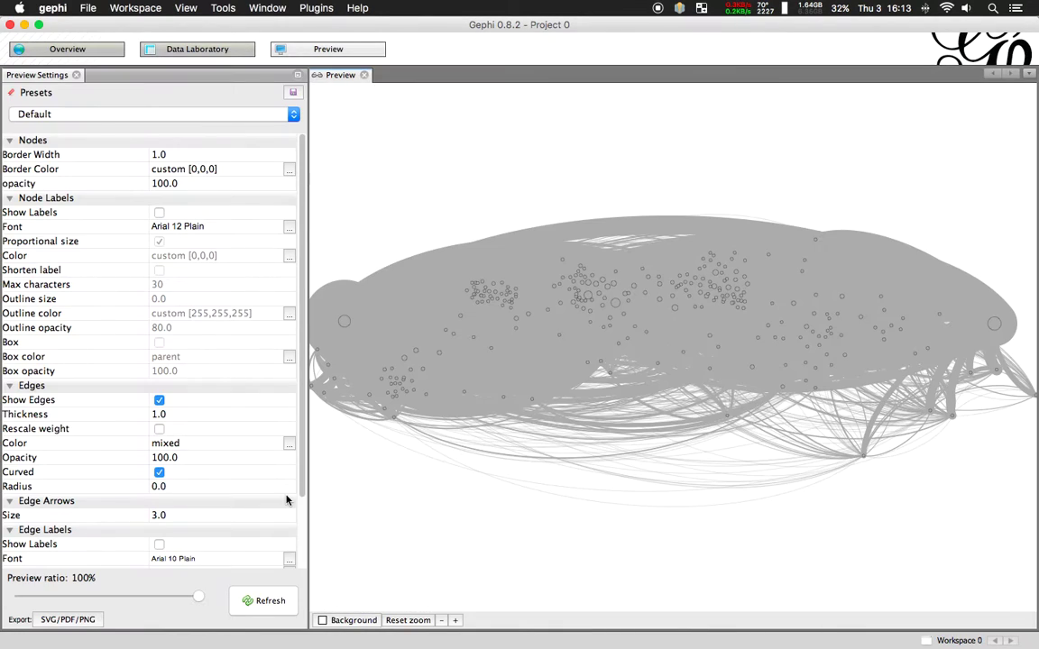
pyautogui.click(267, 599)
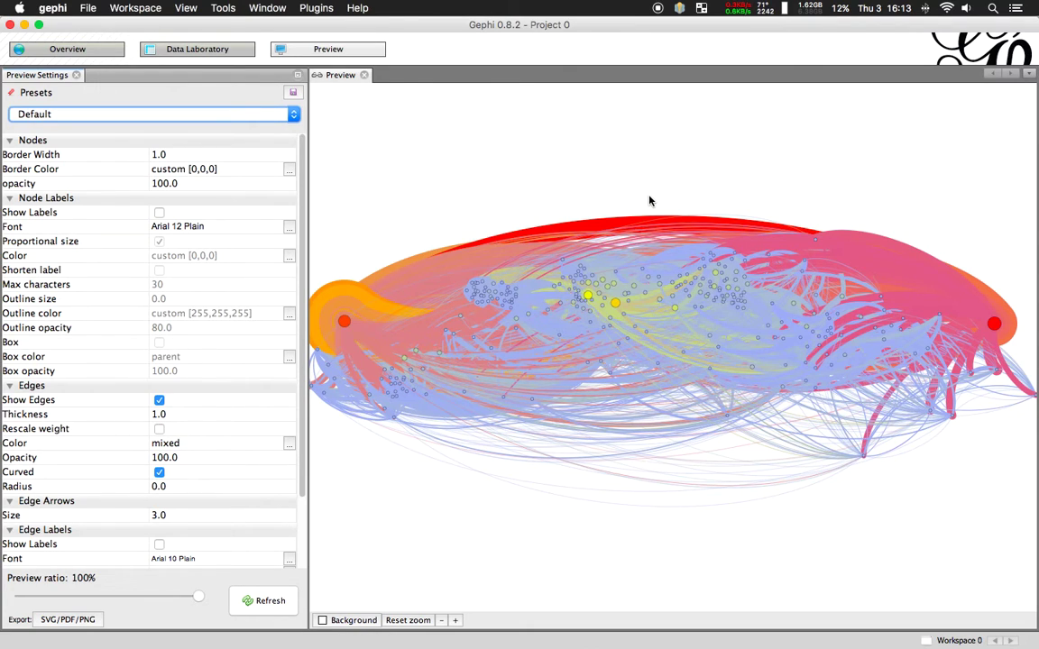
pyautogui.moveTo(621, 195); pyautogui.dragTo(635, 189)
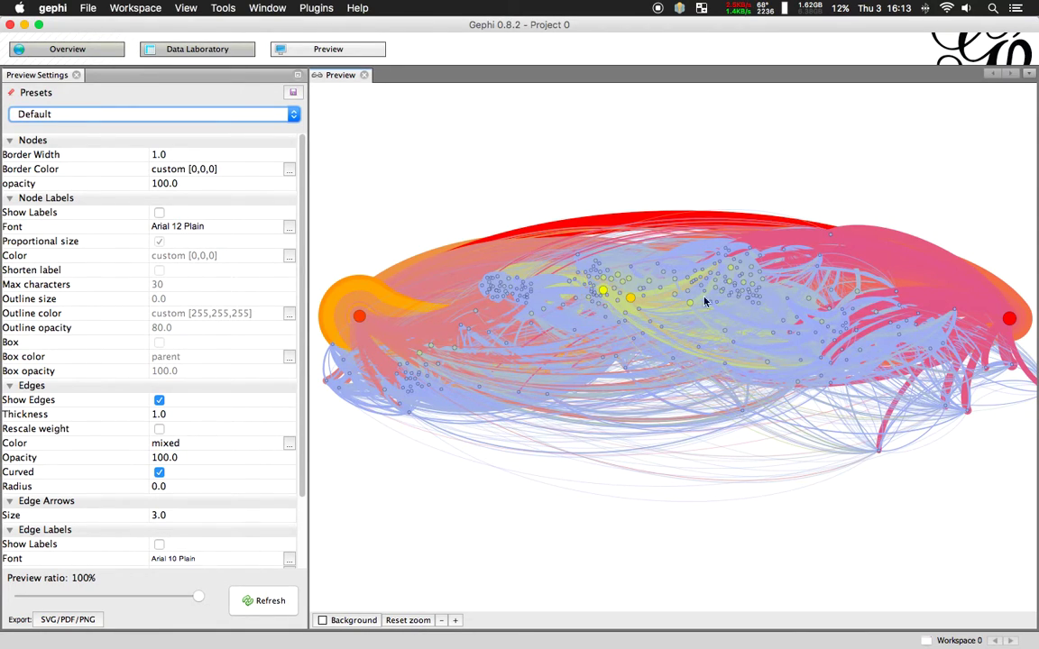
# Turn off Show Edges and set the node Border Color to Parent, refreshing the Preview.
pyautogui.click(159, 399)
pyautogui.click(266, 606)
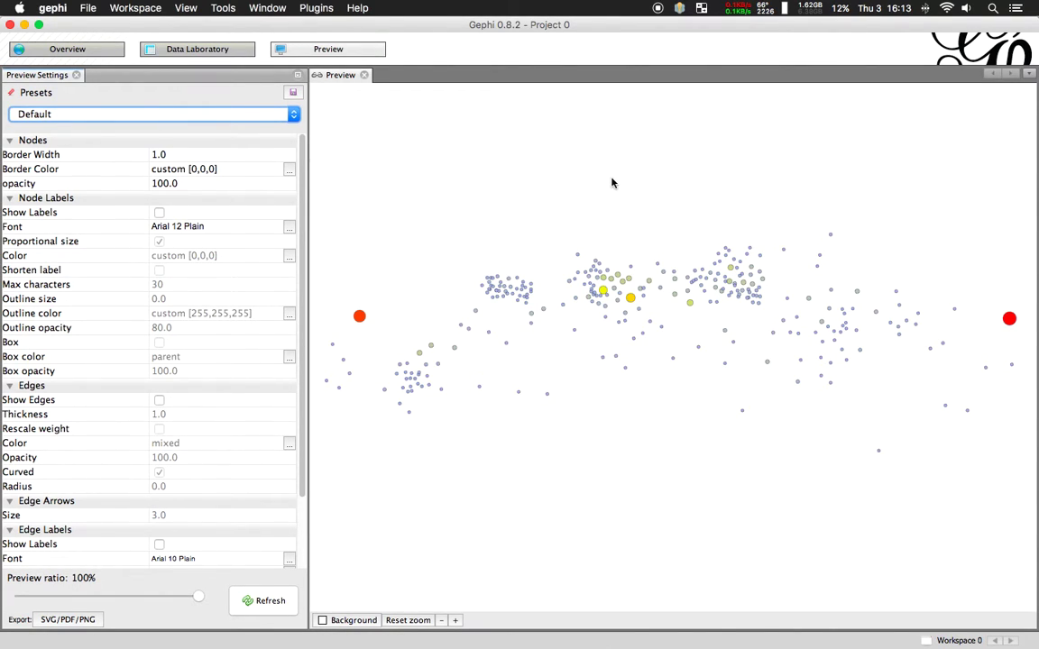
pyautogui.click(289, 169)
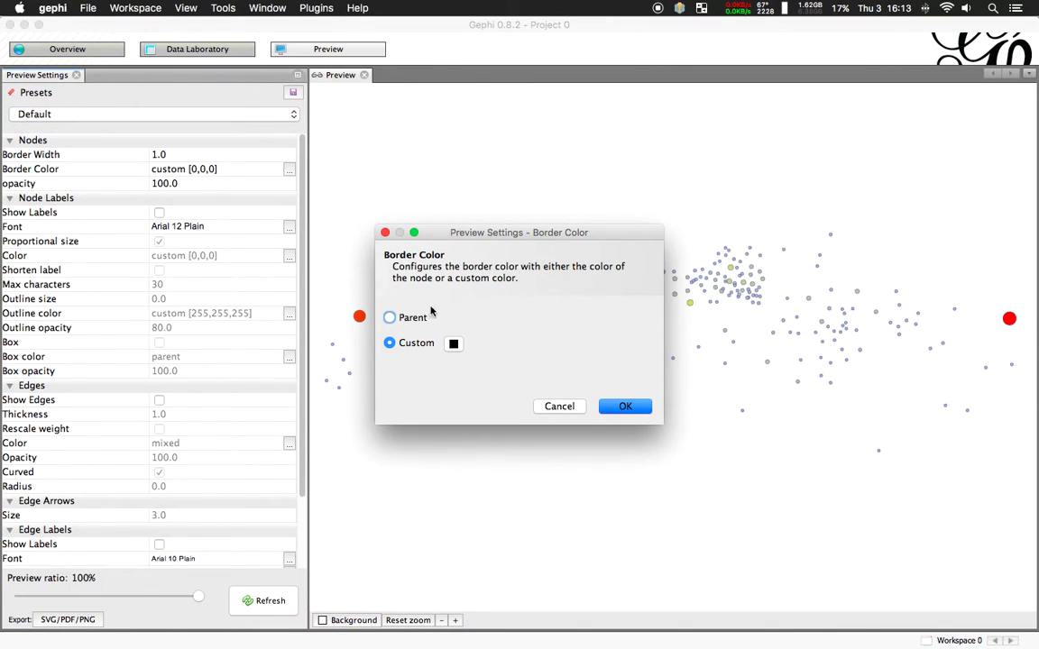
pyautogui.click(428, 317)
pyautogui.click(622, 403)
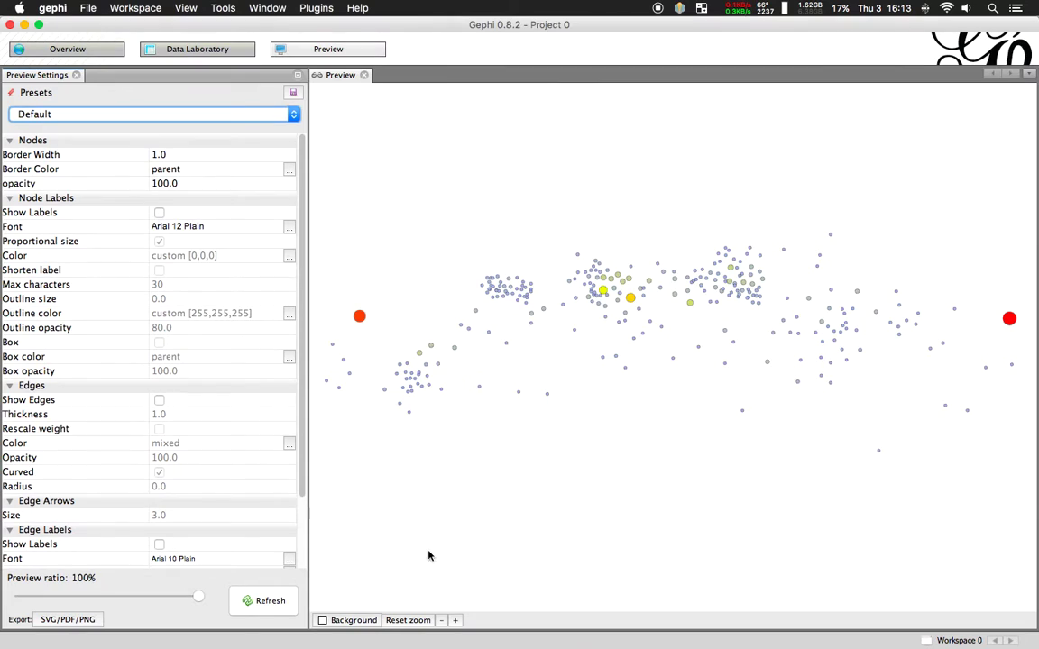
pyautogui.click(282, 600)
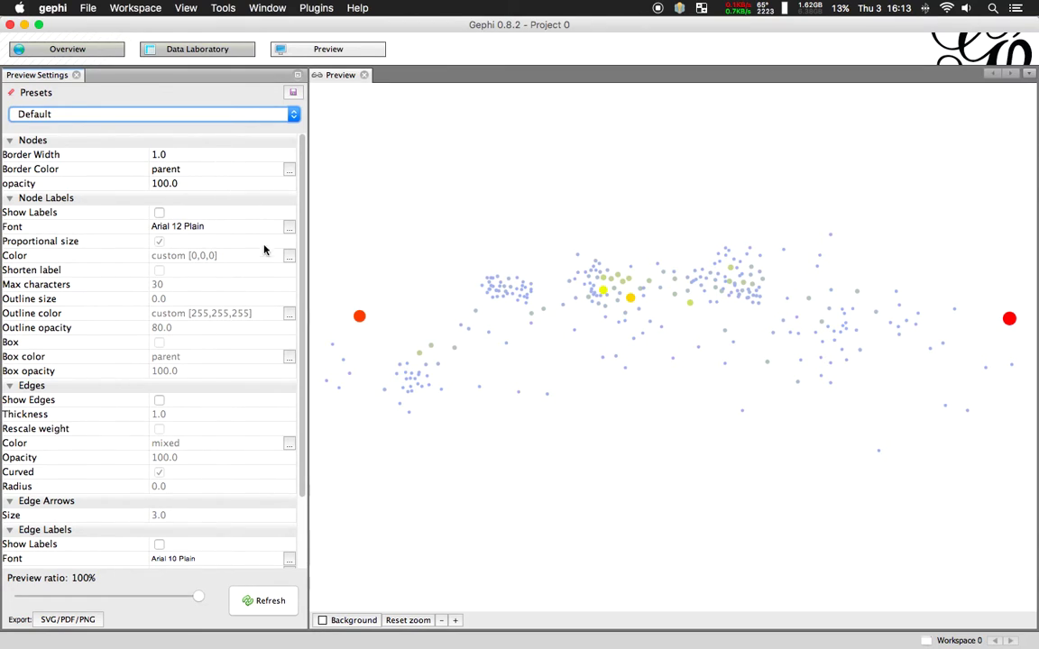
# Turn on node labels in Arial 8 Plain, refresh the Preview and zoom in.
pyautogui.click(158, 213)
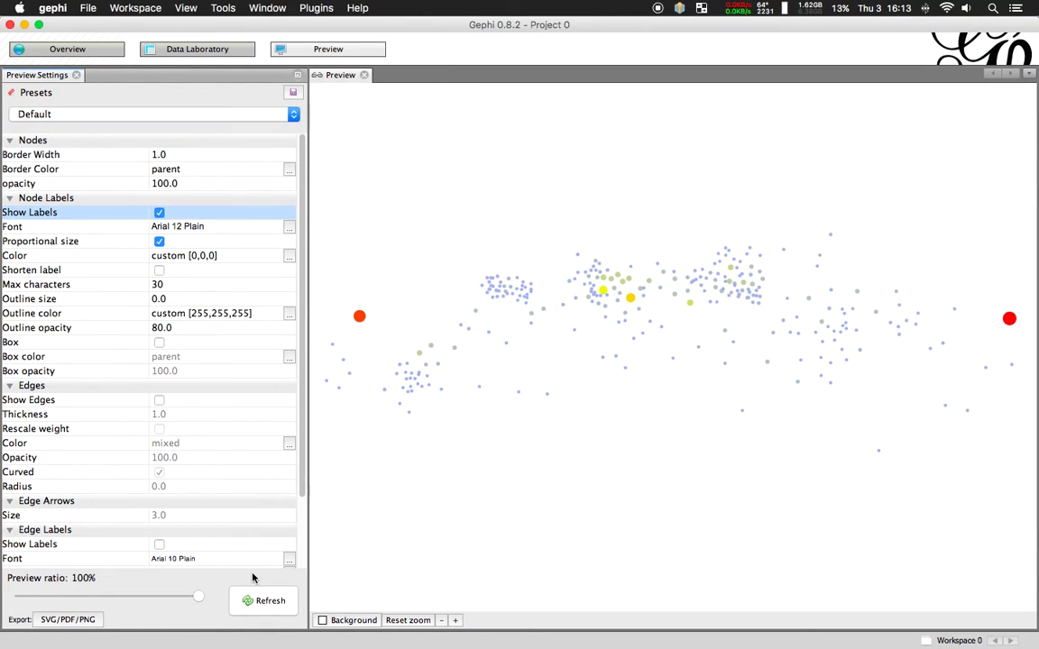
pyautogui.click(257, 599)
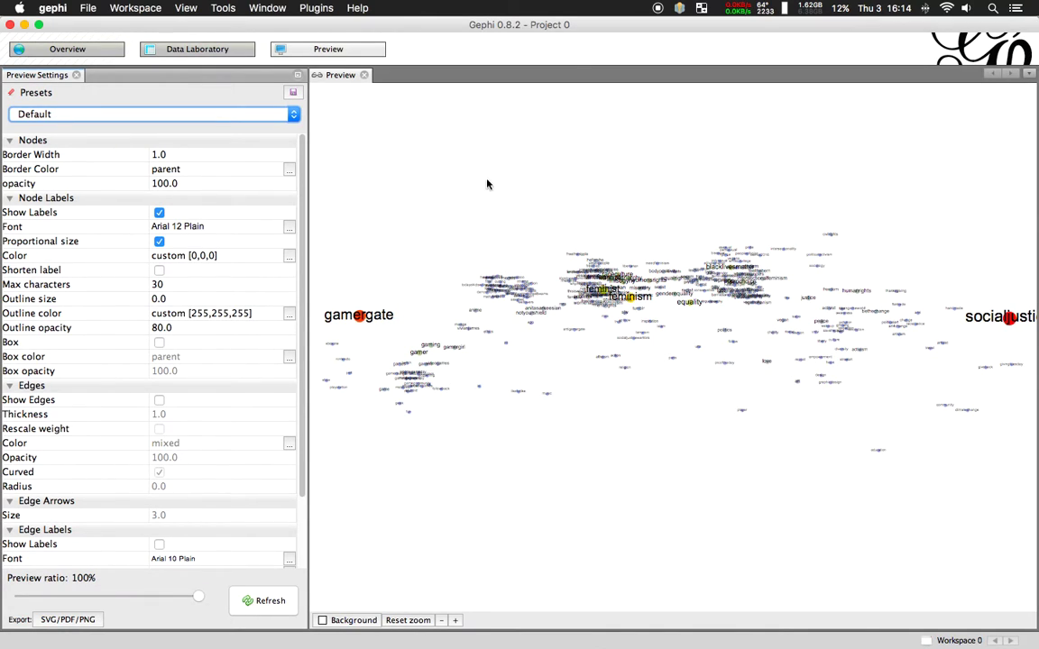
pyautogui.click(289, 226)
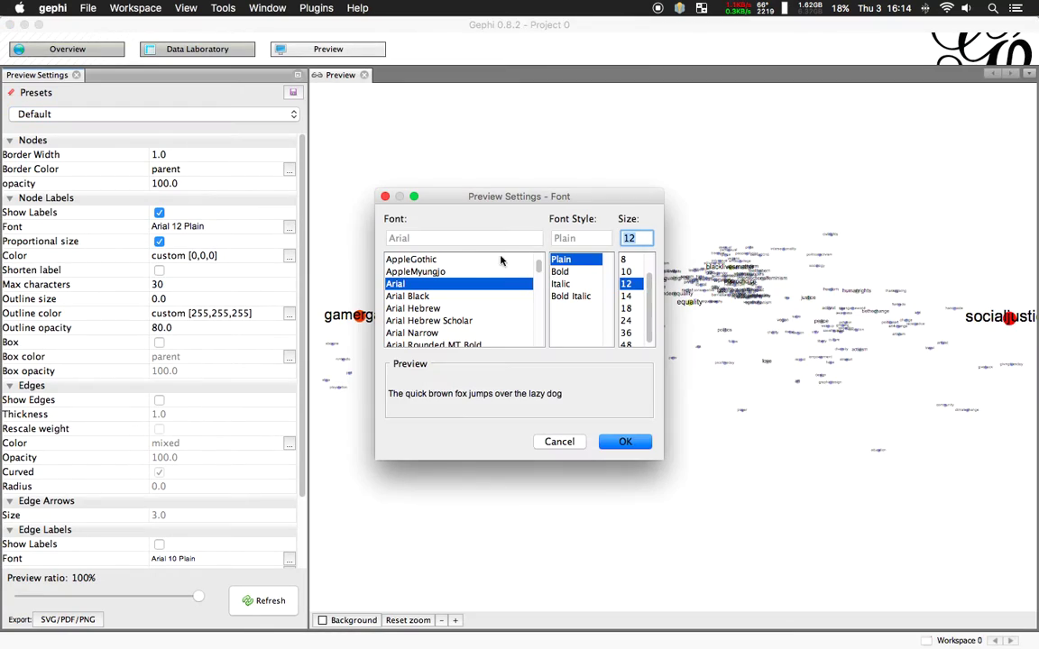
pyautogui.click(624, 259)
pyautogui.click(626, 441)
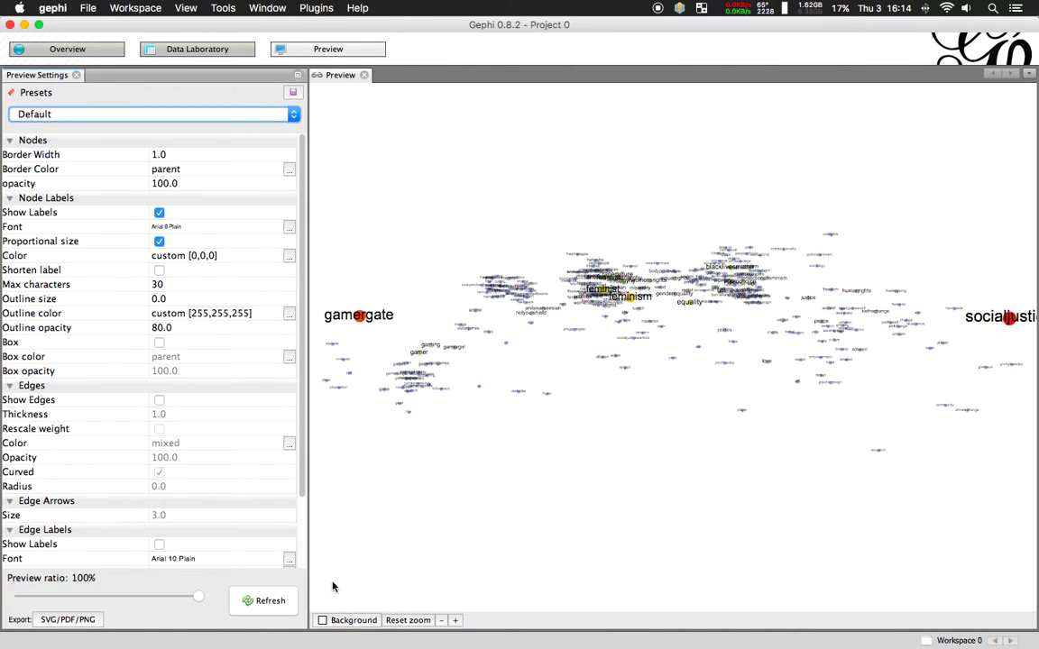
pyautogui.click(264, 600)
pyautogui.moveTo(523, 361); pyautogui.dragTo(561, 348)
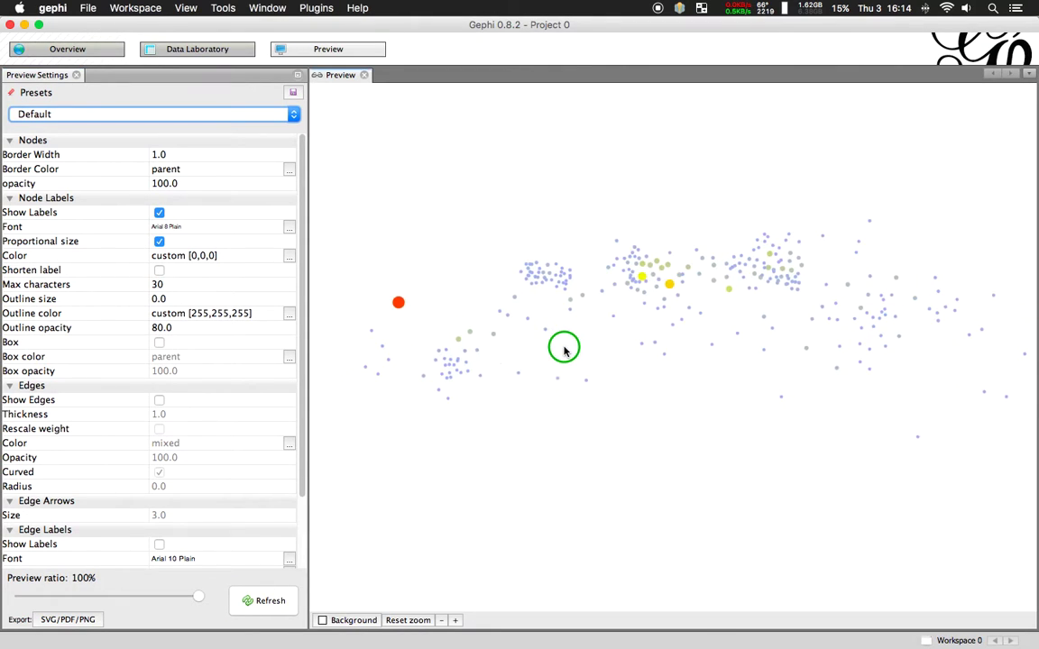
pyautogui.click(456, 620)
pyautogui.scroll(5, 429, 408)
pyautogui.scroll(-5, 581, 413)
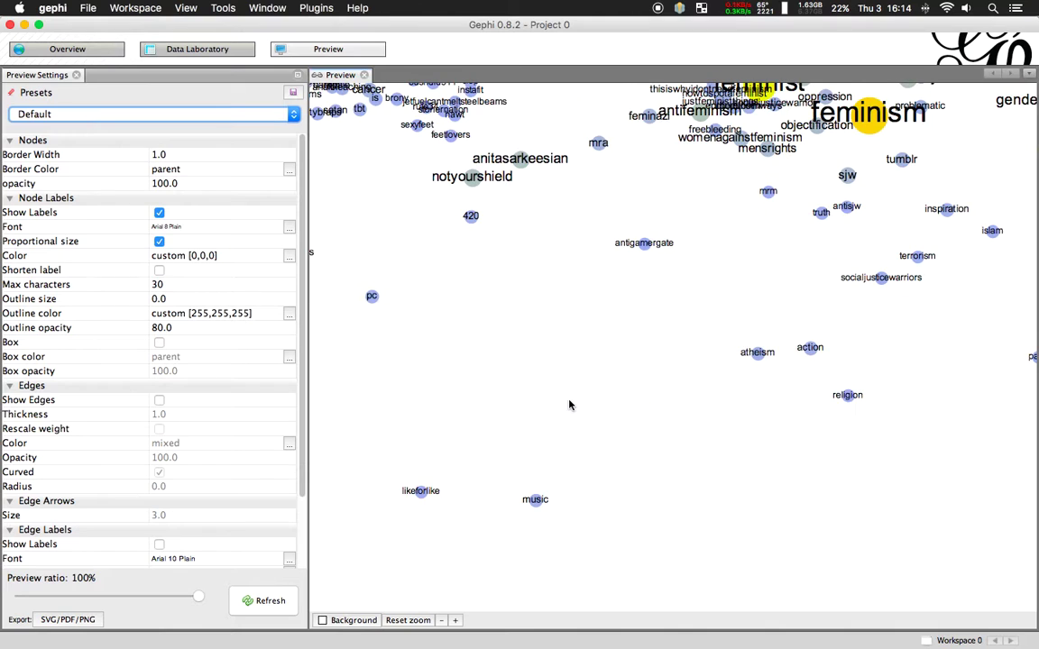
pyautogui.moveTo(510, 294); pyautogui.dragTo(799, 439)
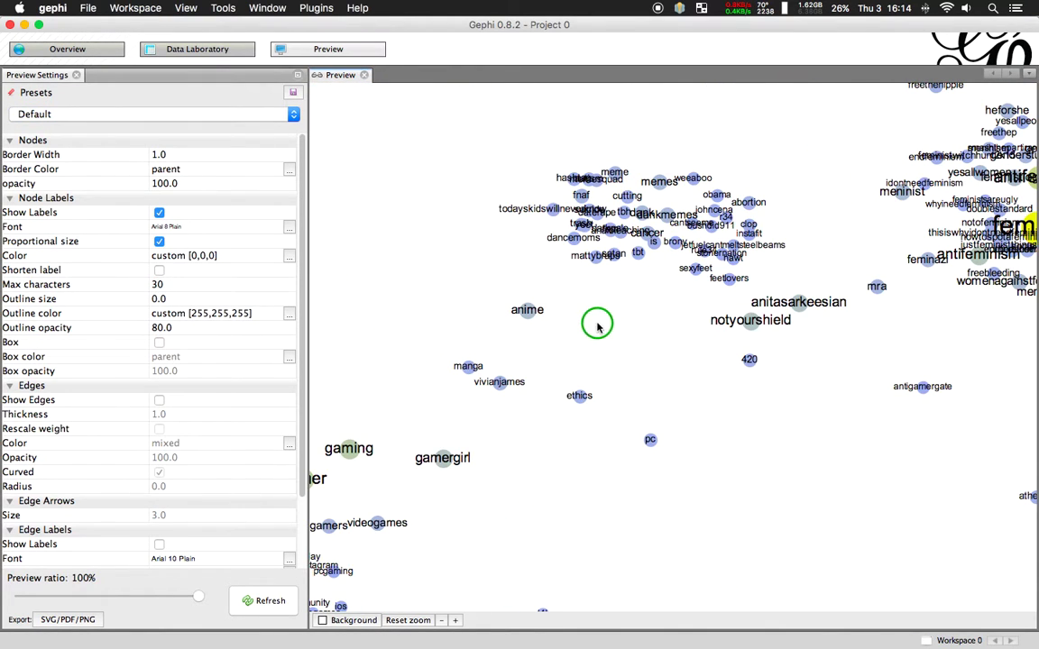
pyautogui.scroll(5, 596, 322)
pyautogui.scroll(-5, 695, 248)
pyautogui.scroll(5, 685, 358)
pyautogui.scroll(-5, 684, 358)
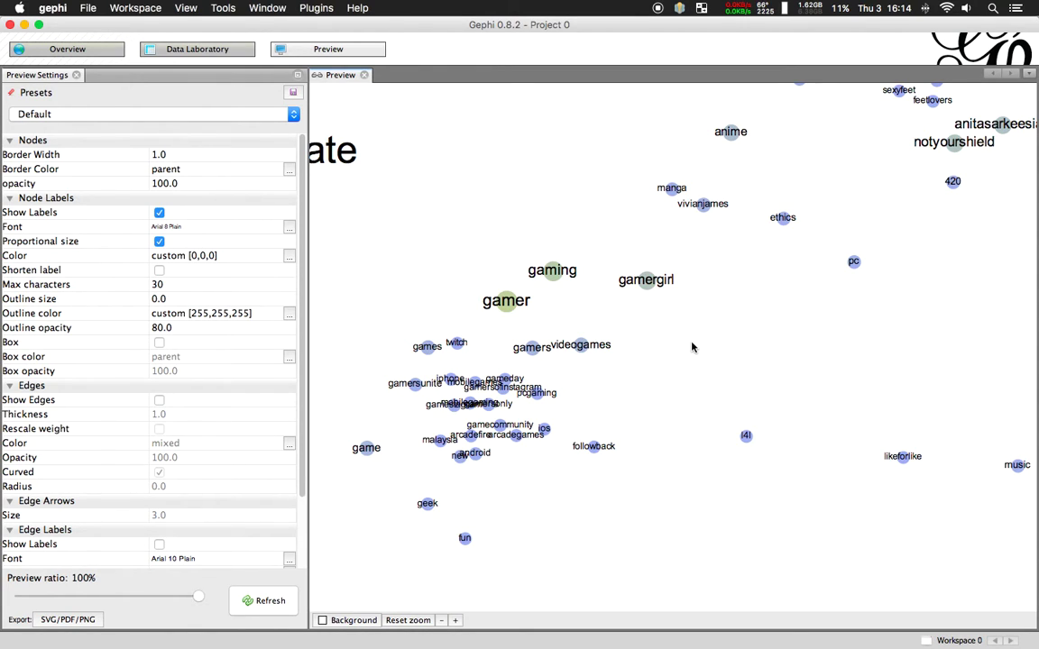
pyautogui.moveTo(692, 341); pyautogui.dragTo(754, 338)
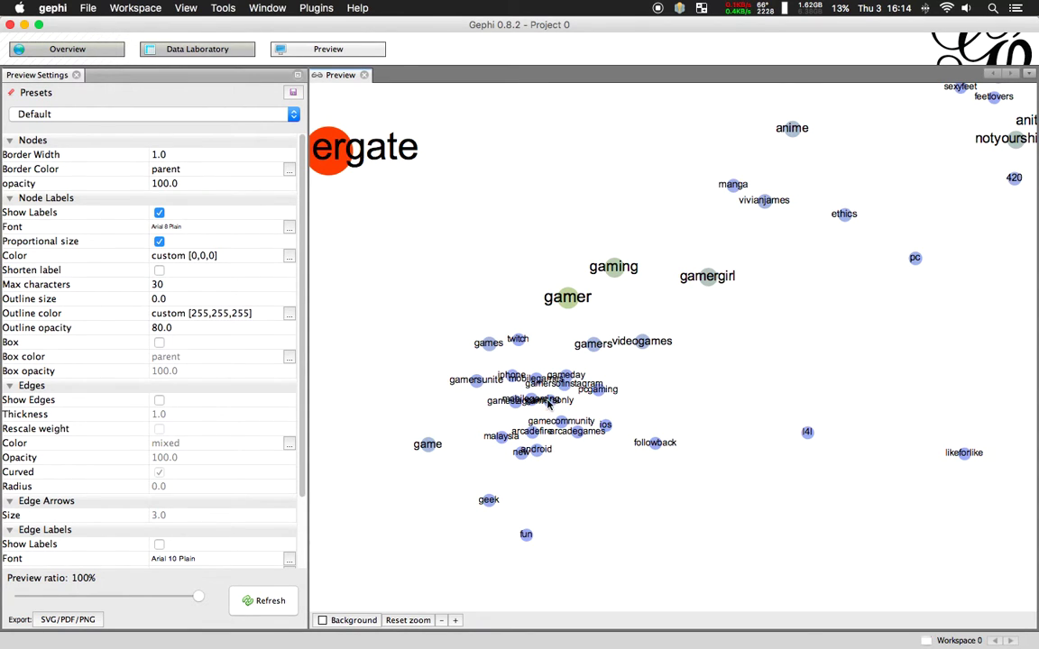
pyautogui.moveTo(745, 268); pyautogui.dragTo(626, 375)
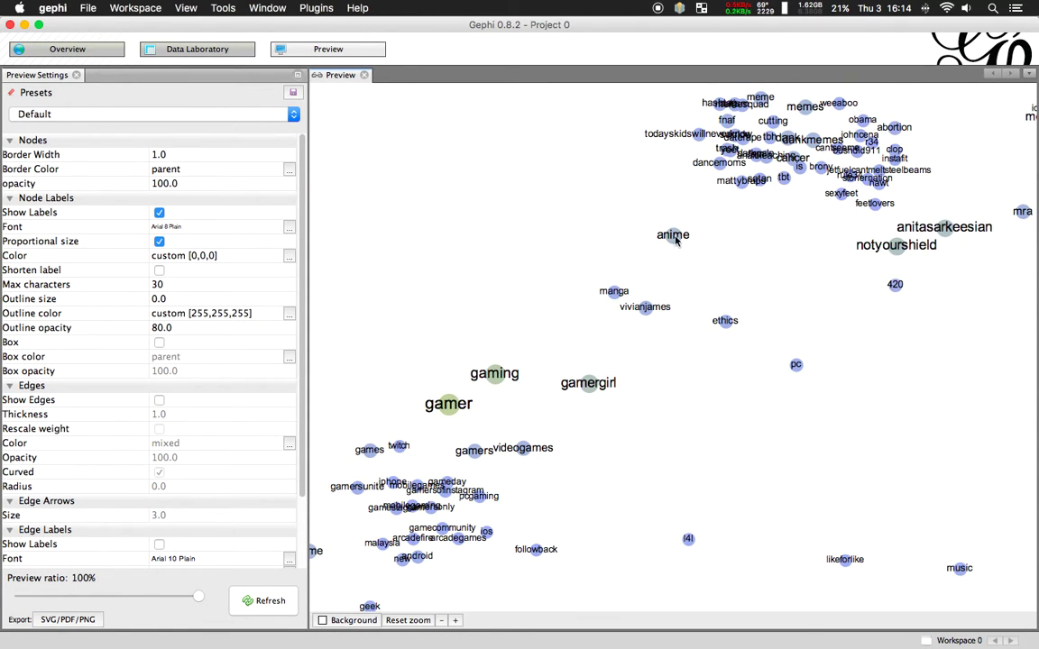
pyautogui.moveTo(801, 236); pyautogui.dragTo(644, 327)
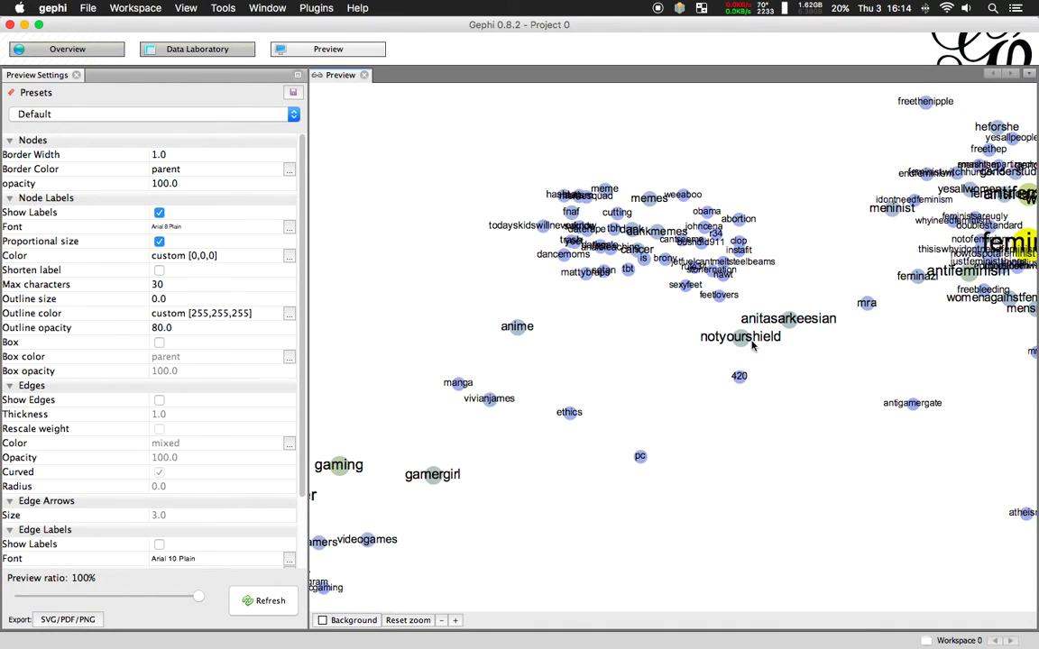
pyautogui.moveTo(902, 339); pyautogui.dragTo(654, 391)
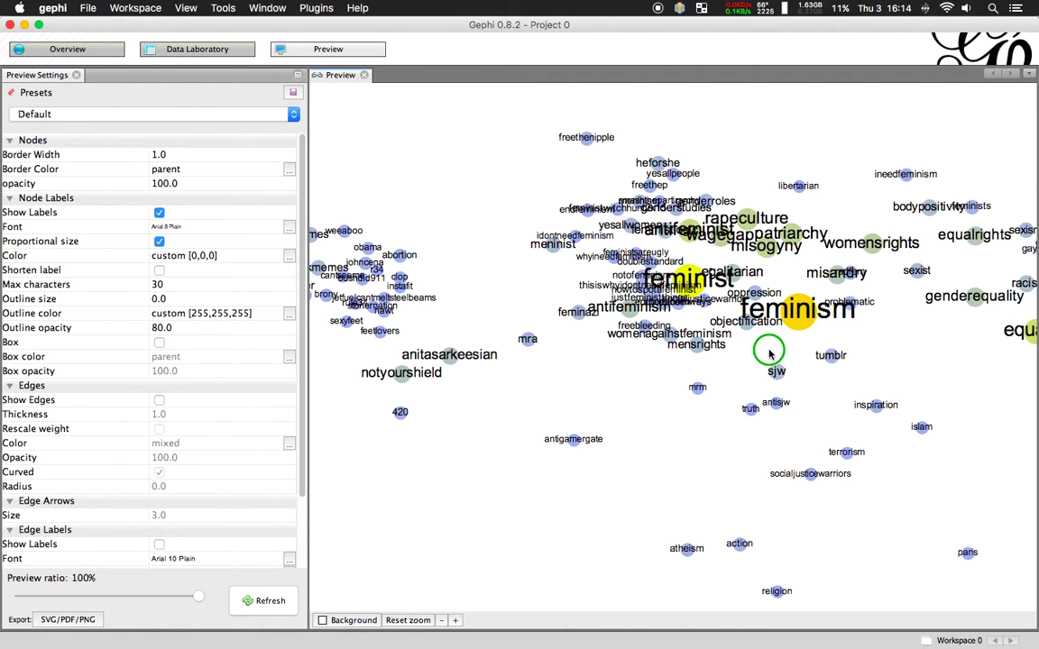
pyautogui.moveTo(738, 350); pyautogui.dragTo(659, 364)
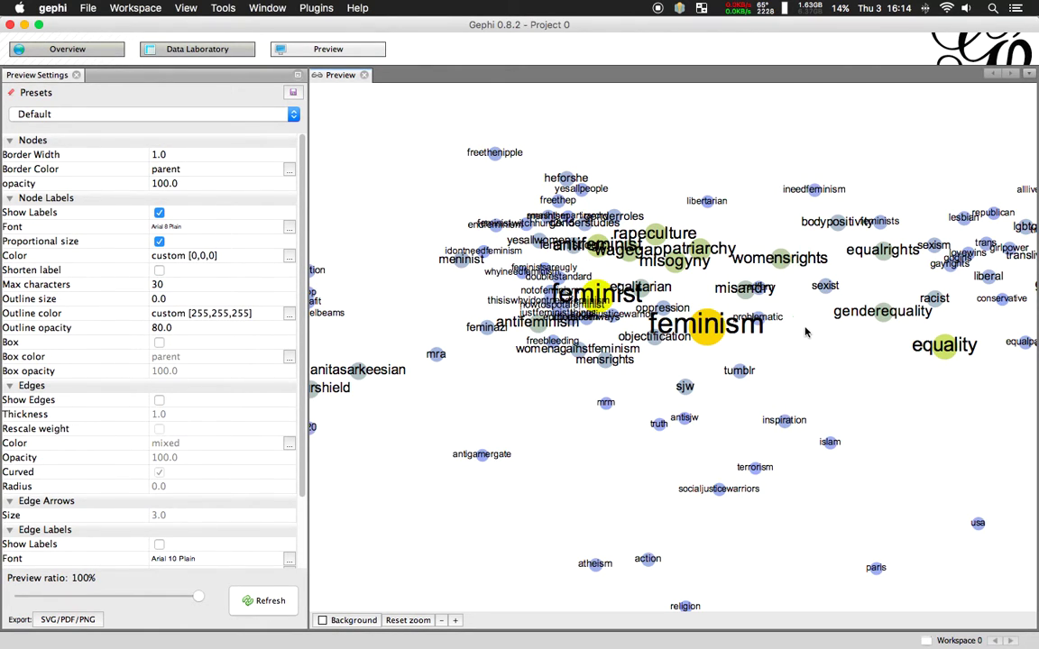
pyautogui.moveTo(798, 260); pyautogui.dragTo(784, 356)
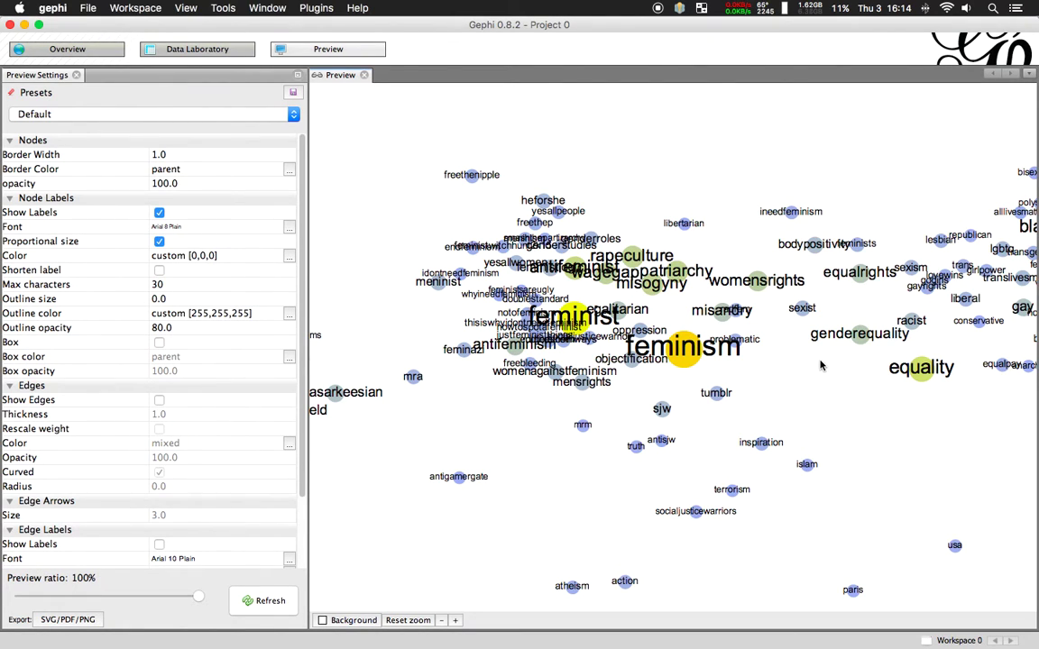
pyautogui.moveTo(811, 370); pyautogui.dragTo(720, 368)
pyautogui.moveTo(880, 409); pyautogui.dragTo(804, 411)
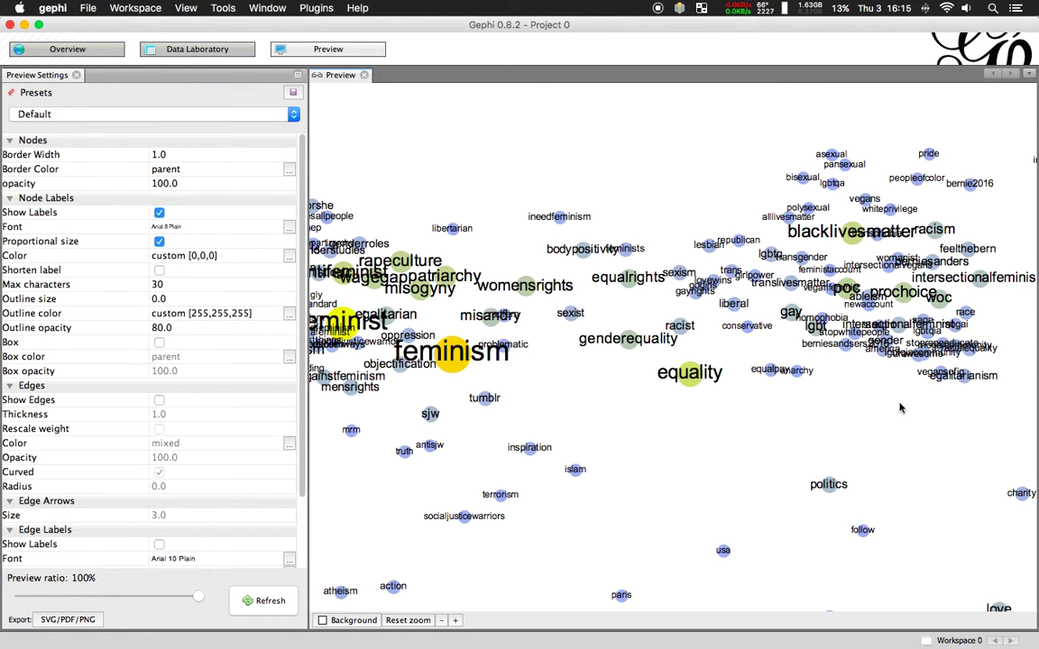
pyautogui.moveTo(905, 401); pyautogui.dragTo(796, 401)
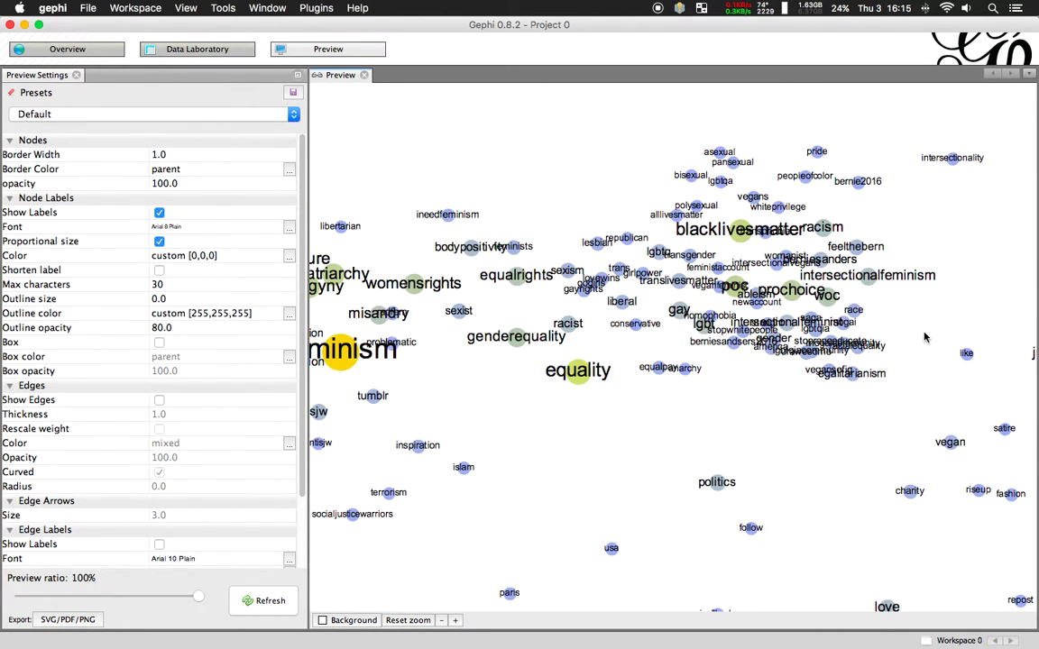
pyautogui.moveTo(832, 299); pyautogui.dragTo(816, 304)
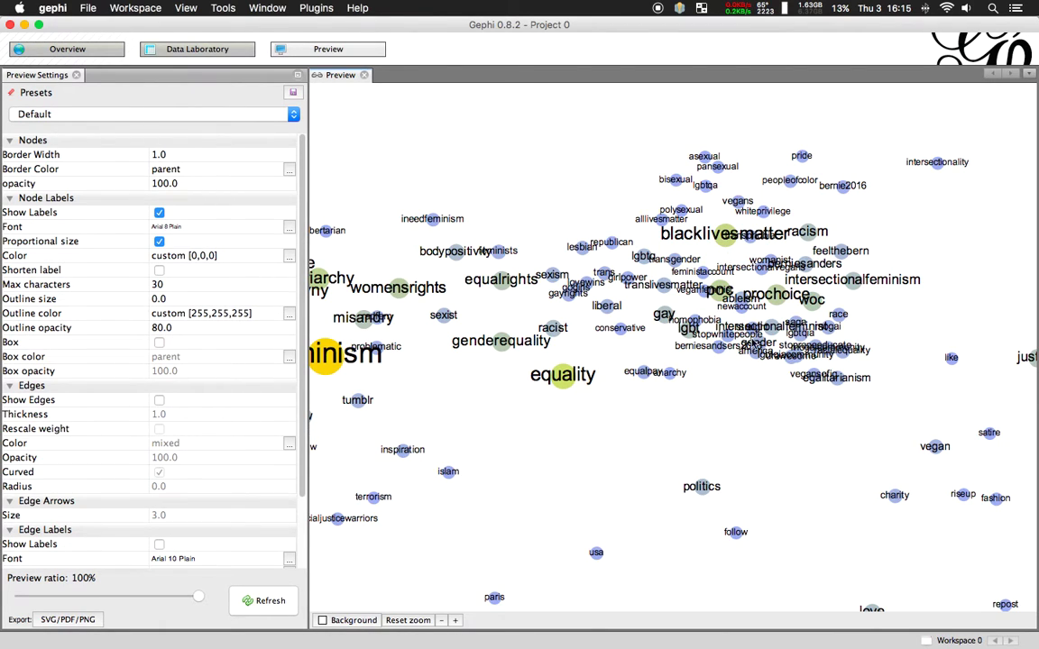
pyautogui.moveTo(786, 406); pyautogui.dragTo(684, 394)
pyautogui.moveTo(859, 278); pyautogui.dragTo(695, 295)
pyautogui.moveTo(790, 297); pyautogui.dragTo(658, 287)
pyautogui.moveTo(895, 264); pyautogui.dragTo(804, 258)
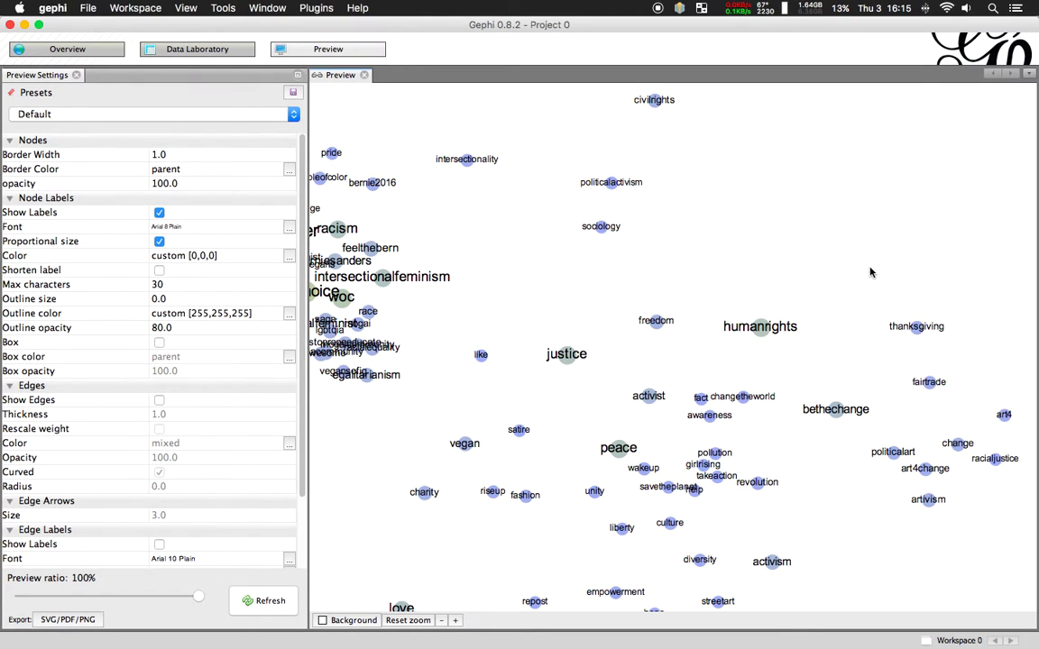
pyautogui.moveTo(871, 272); pyautogui.dragTo(719, 276)
pyautogui.moveTo(846, 320); pyautogui.dragTo(699, 287)
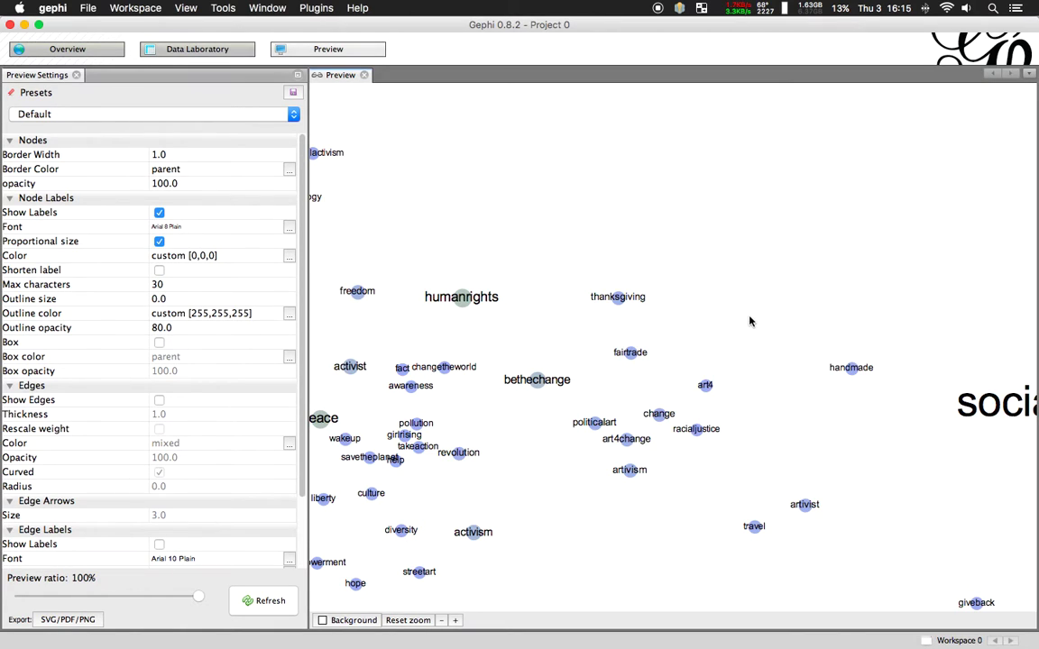
pyautogui.moveTo(749, 321); pyautogui.dragTo(801, 293)
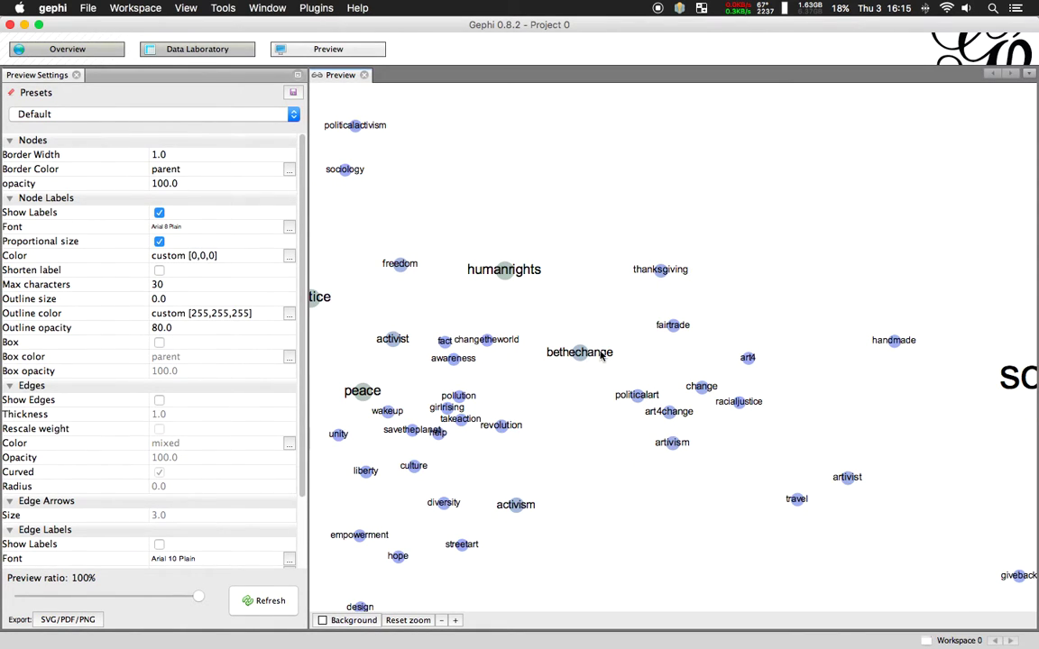
pyautogui.moveTo(862, 330); pyautogui.dragTo(740, 290)
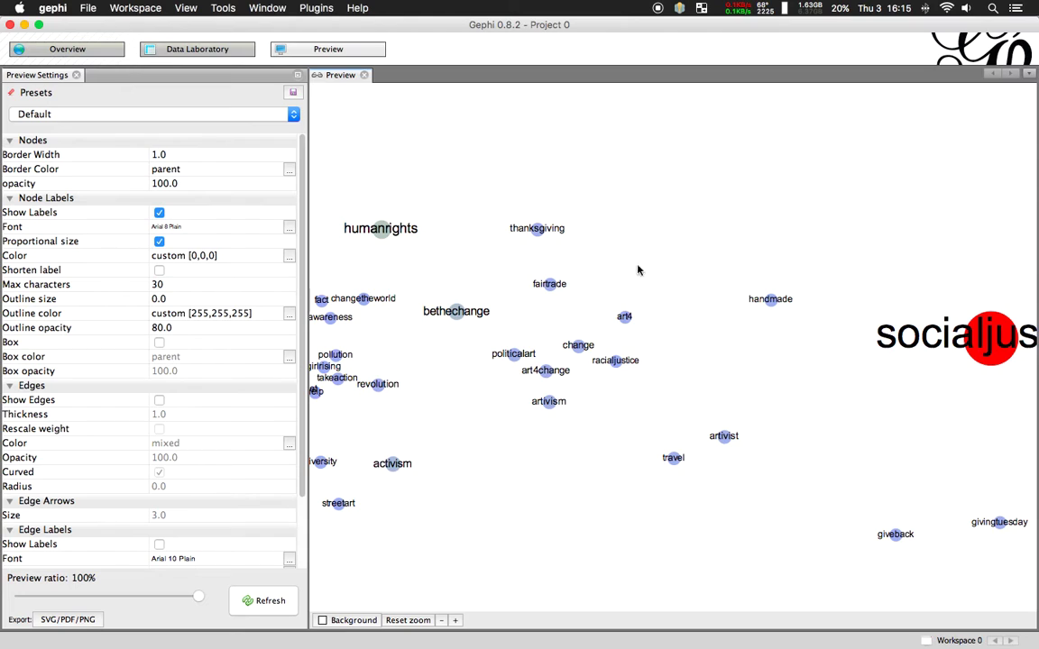
pyautogui.moveTo(606, 285); pyautogui.dragTo(774, 252)
pyautogui.moveTo(577, 274); pyautogui.dragTo(713, 286)
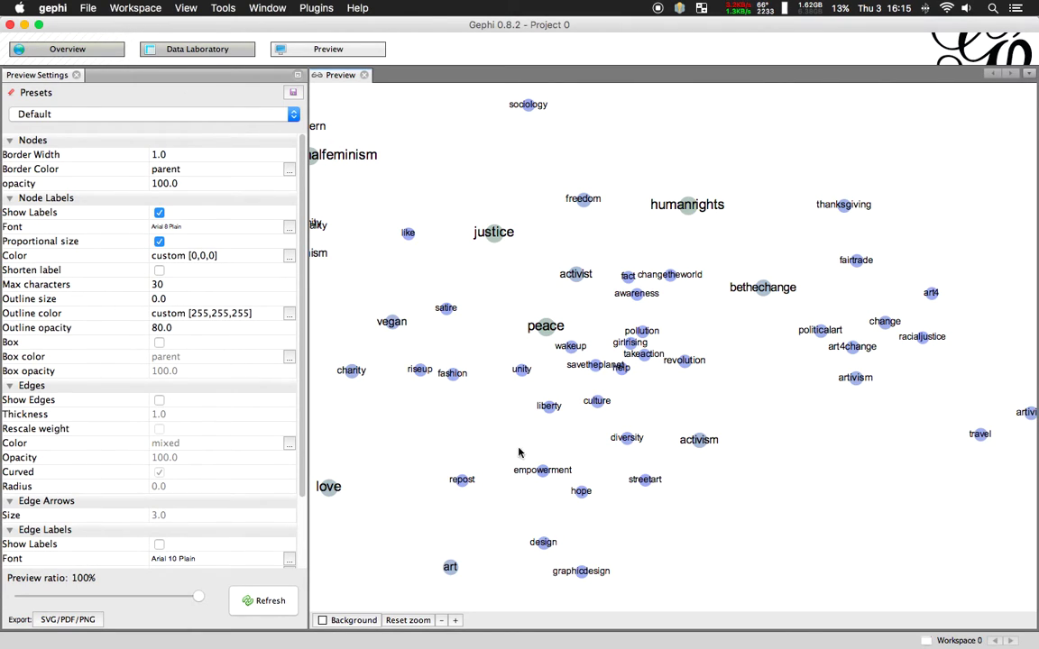
pyautogui.click(442, 622)
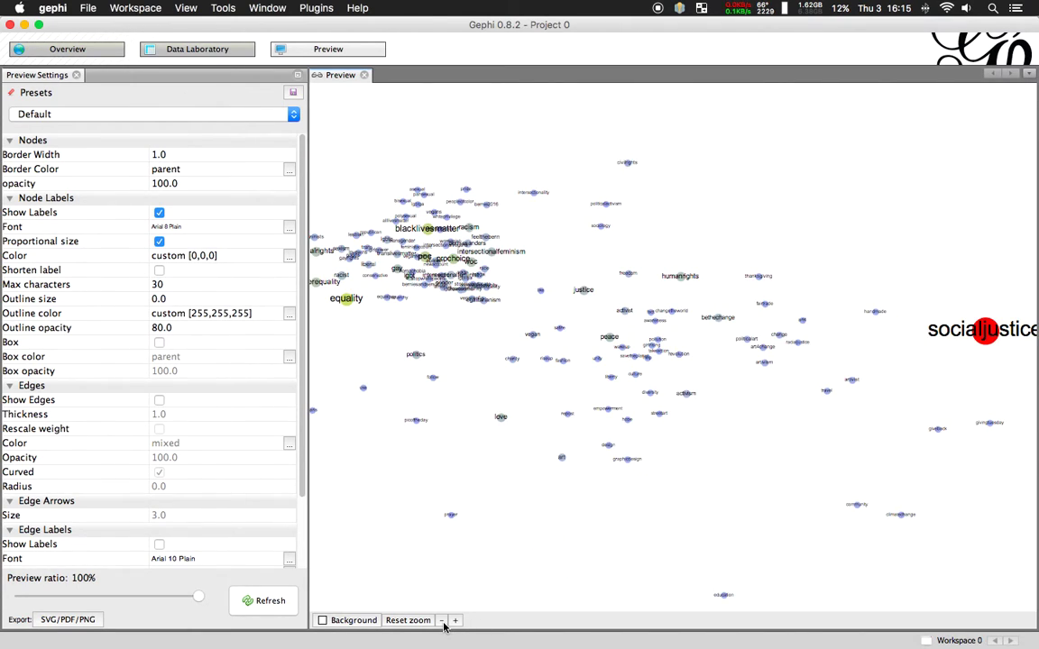
# Zoom the Preview out to the whole network, bringing gamergate into view on the left.
pyautogui.click(442, 621)
pyautogui.moveTo(471, 513); pyautogui.dragTo(656, 464)
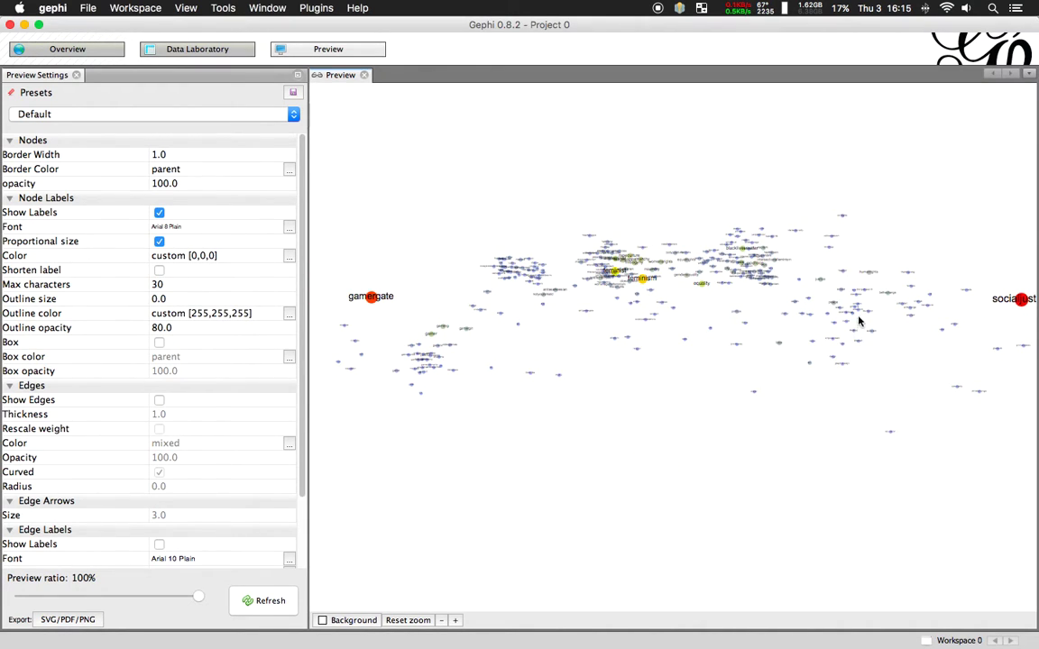
pyautogui.click(723, 421)
pyautogui.moveTo(723, 421); pyautogui.dragTo(713, 418)
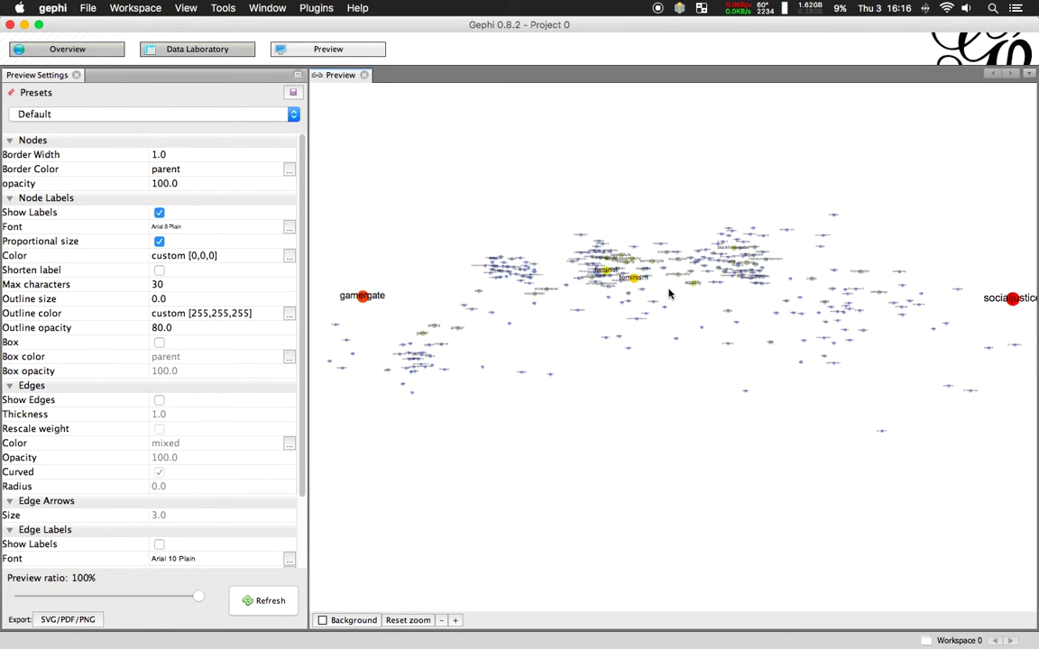
# Zoom in on the feminism and feminist cluster and pan to the hashtags beside it.
pyautogui.click(722, 200)
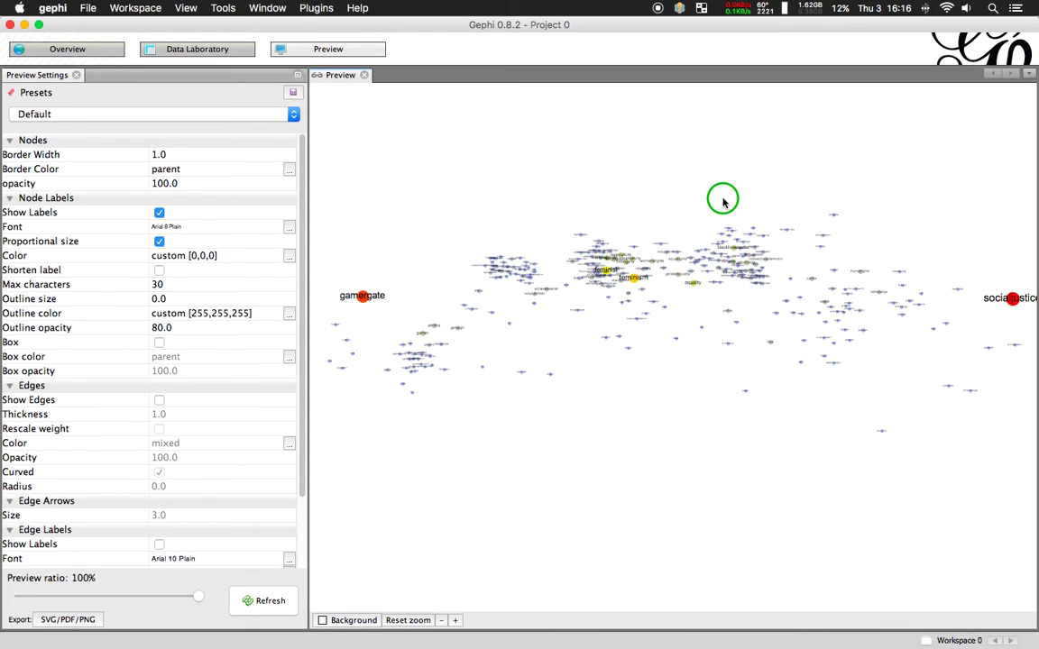
pyautogui.moveTo(722, 202); pyautogui.dragTo(716, 206)
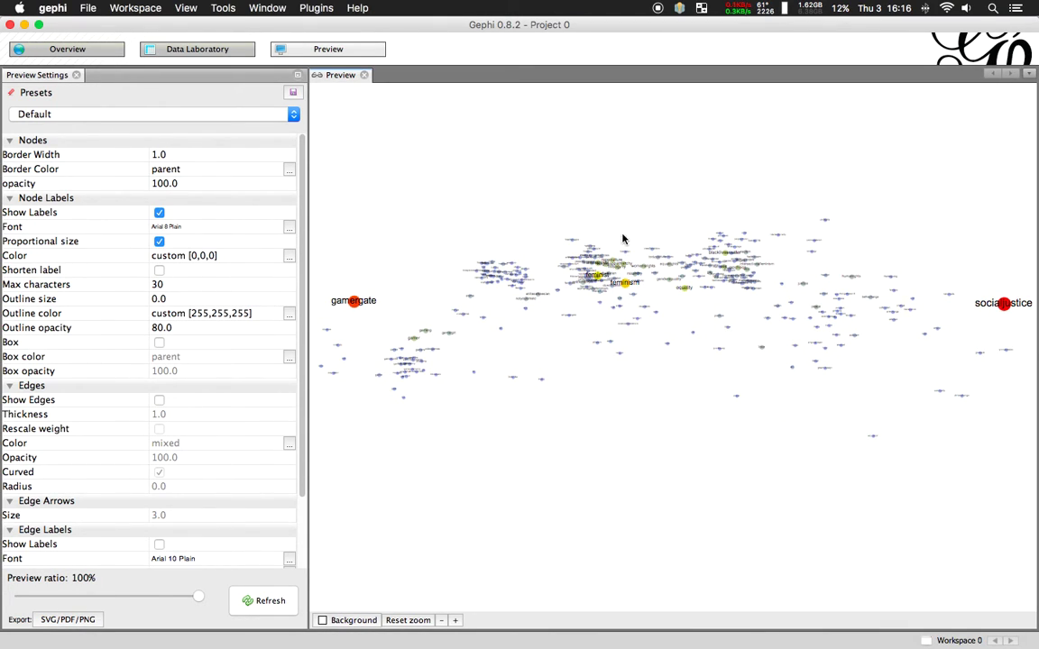
pyautogui.scroll(10, 610, 276)
pyautogui.moveTo(626, 186); pyautogui.dragTo(669, 299)
pyautogui.moveTo(612, 200); pyautogui.dragTo(619, 250)
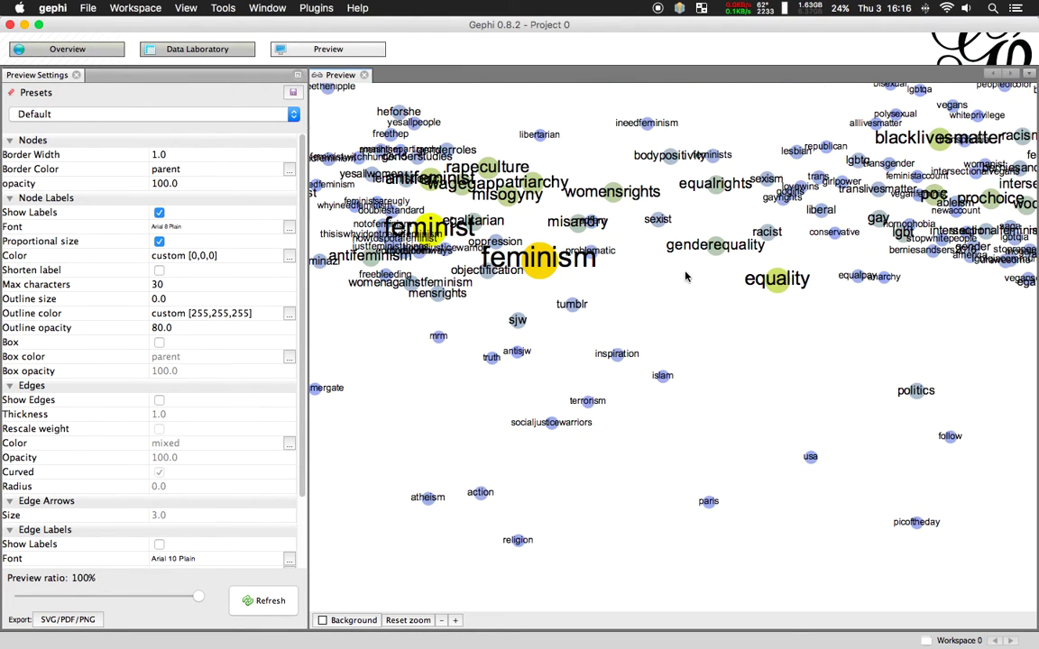
pyautogui.moveTo(483, 147); pyautogui.dragTo(631, 170)
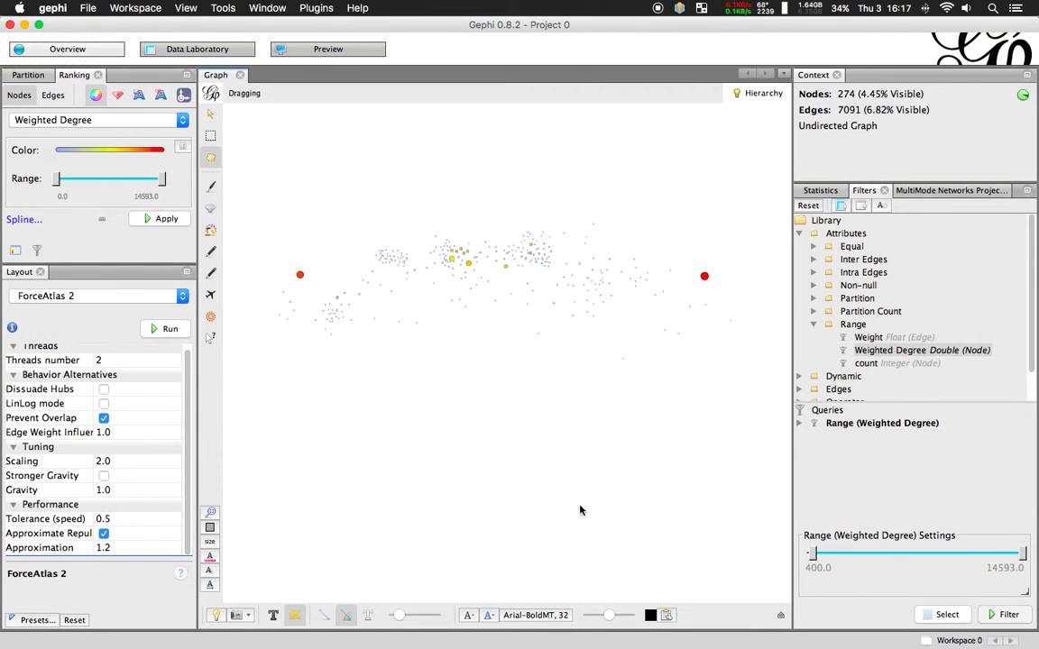
# Show node labels on the Overview graph and shrink them with the label-size slider.
pyautogui.click(272, 616)
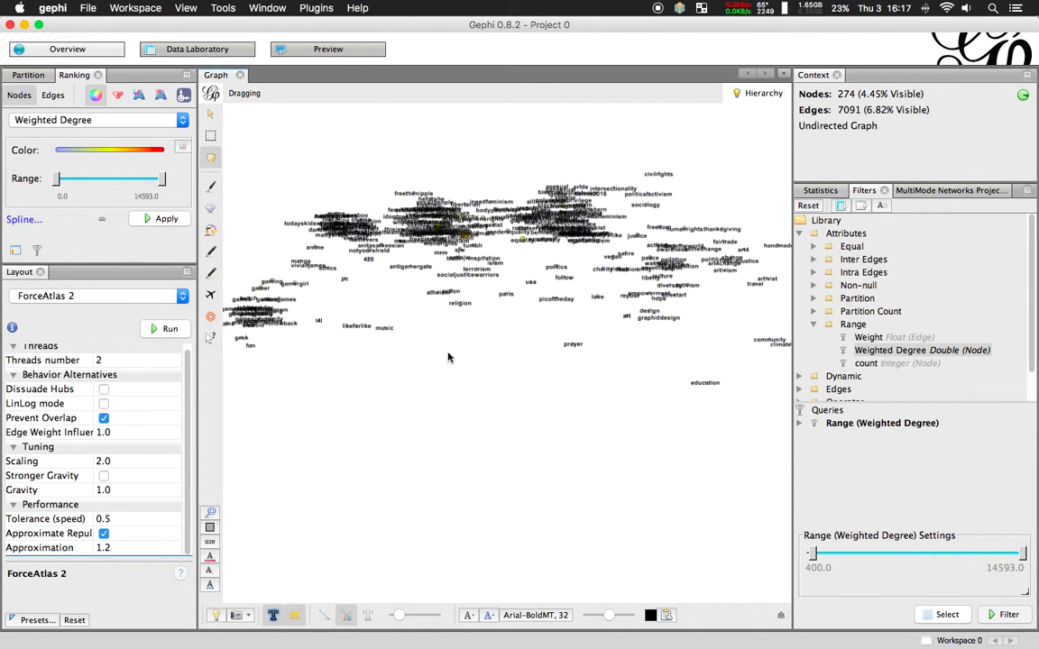
pyautogui.click(273, 616)
pyautogui.moveTo(407, 485); pyautogui.dragTo(573, 473)
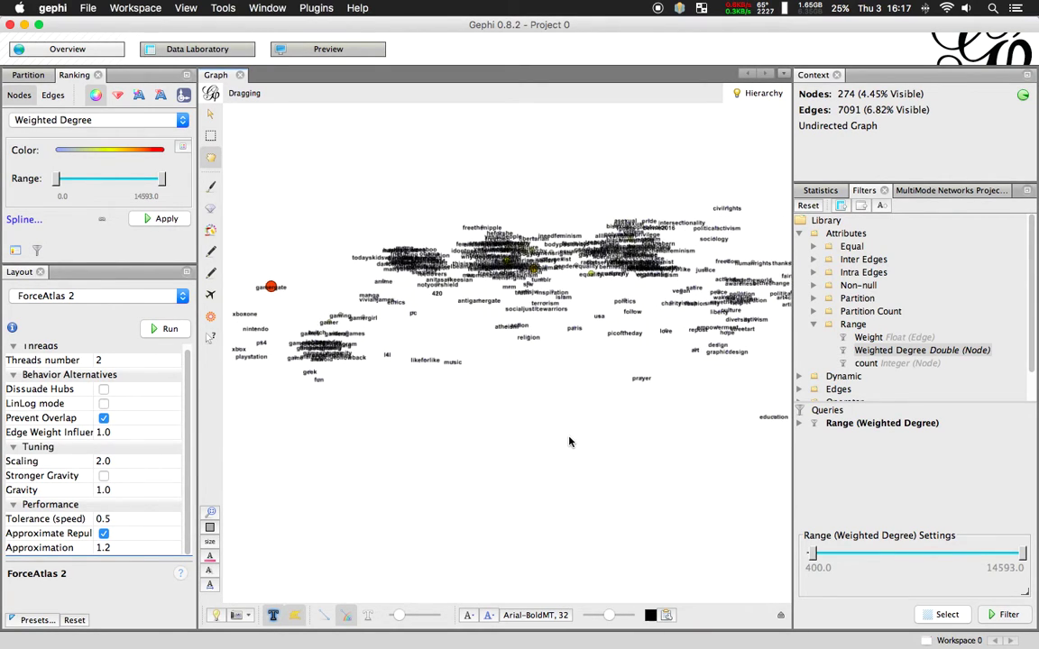
pyautogui.scroll(2, 570, 442)
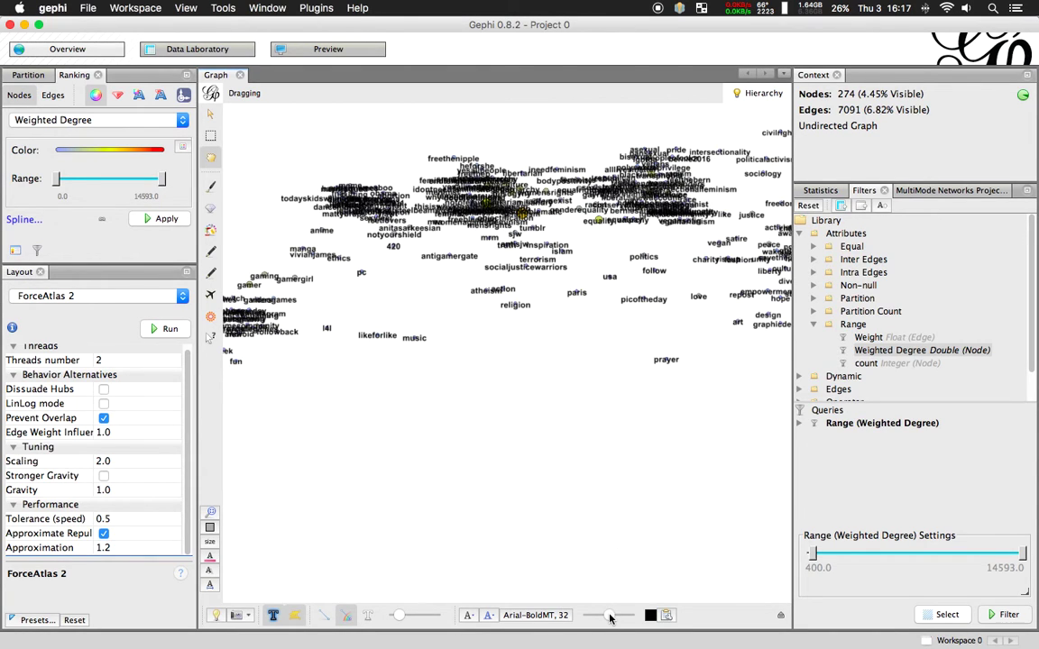
pyautogui.moveTo(609, 618); pyautogui.dragTo(600, 619)
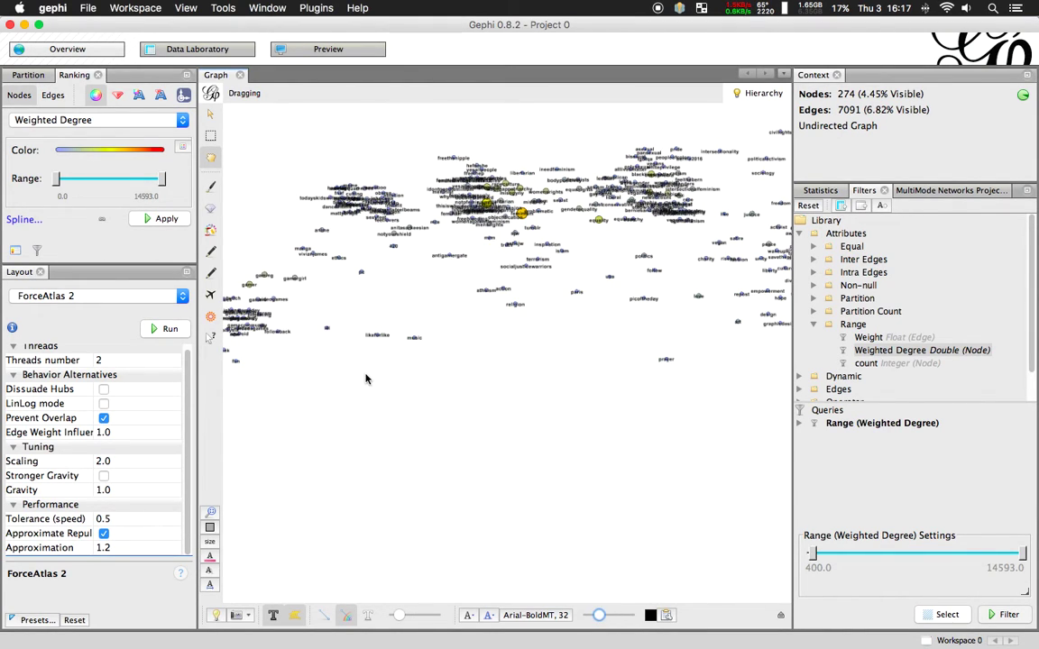
pyautogui.moveTo(447, 378); pyautogui.dragTo(481, 386)
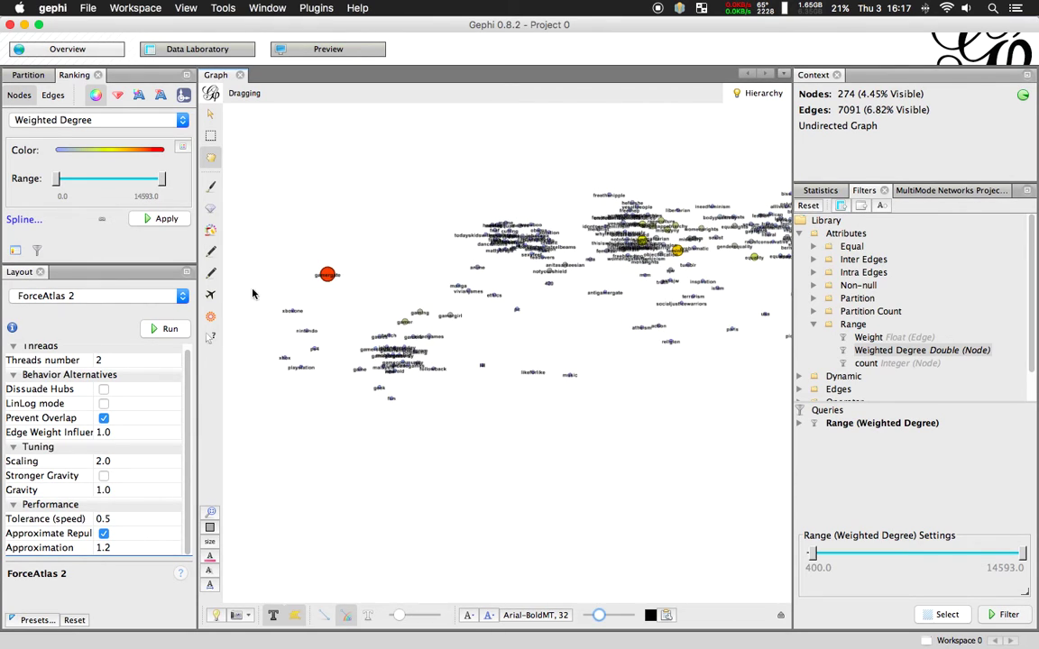
# Run the Label Adjust layout to spread the overlapping hashtag labels apart.
pyautogui.click(176, 296)
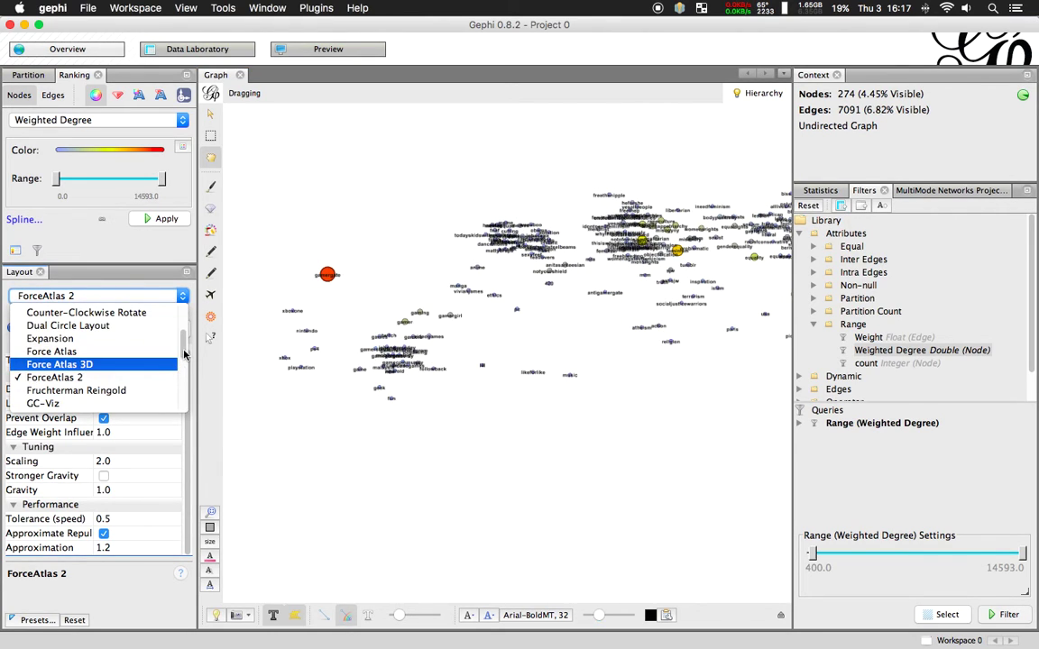
pyautogui.moveTo(184, 354); pyautogui.dragTo(180, 366)
pyautogui.click(143, 361)
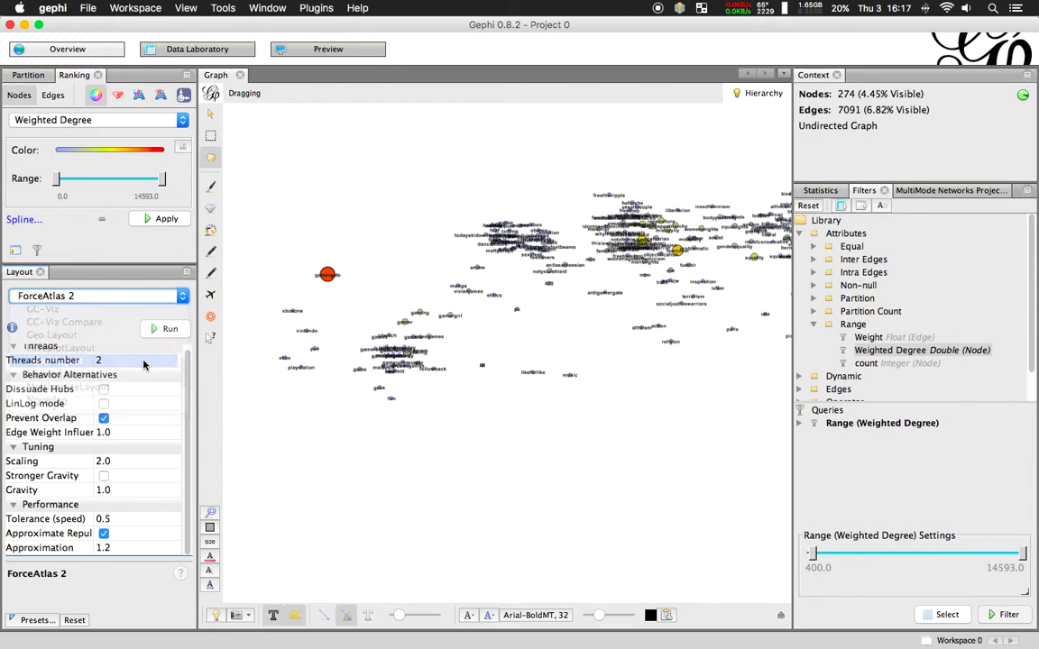
pyautogui.click(164, 328)
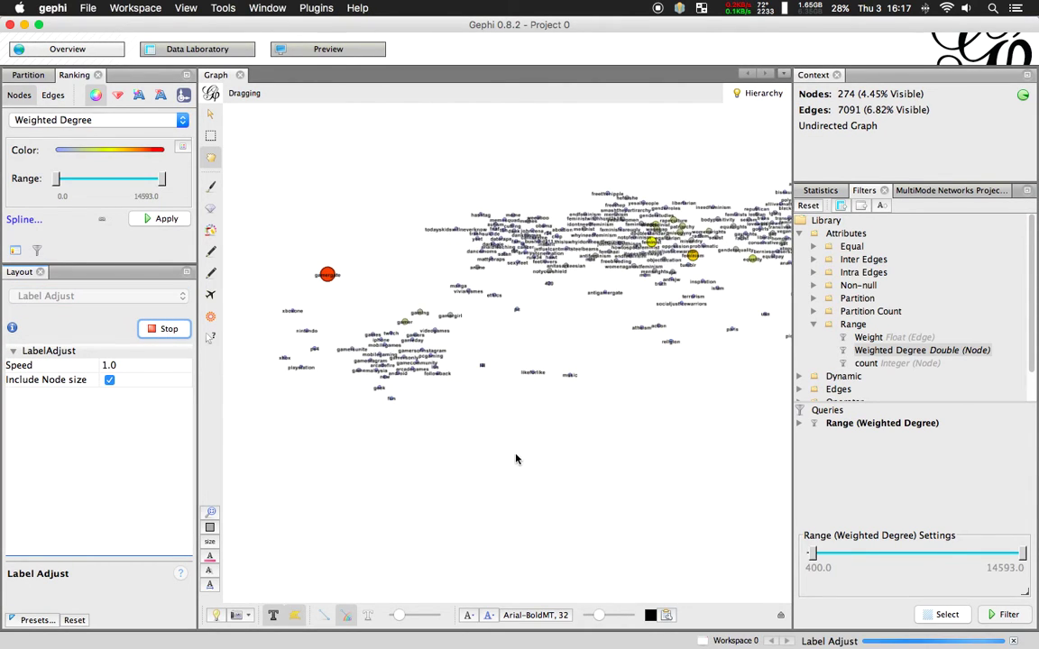
pyautogui.moveTo(676, 400); pyautogui.dragTo(584, 429)
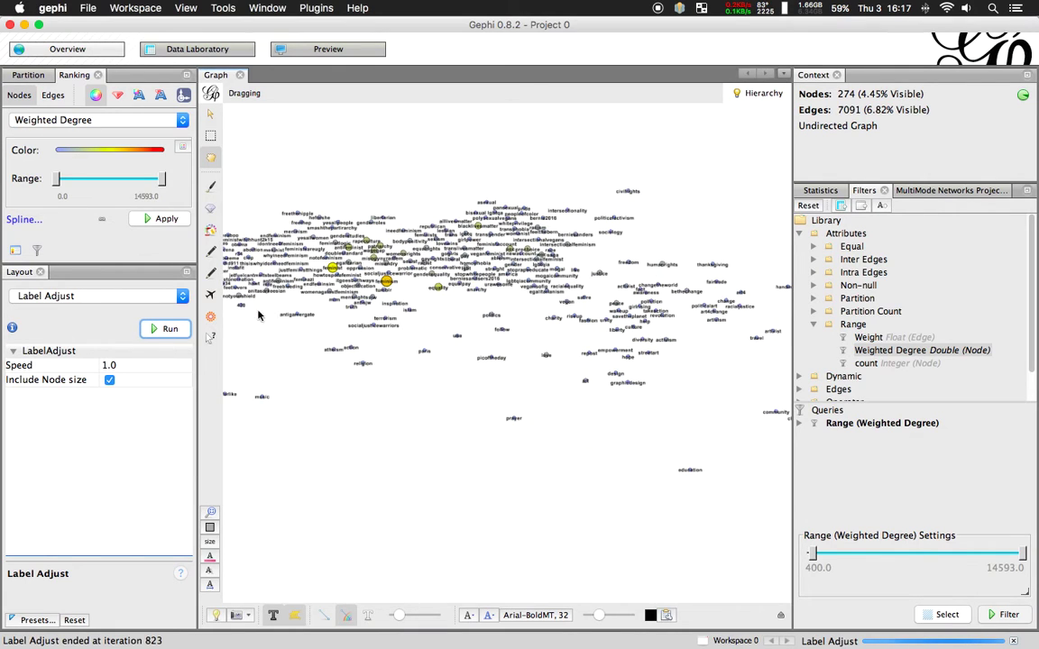
pyautogui.click(347, 48)
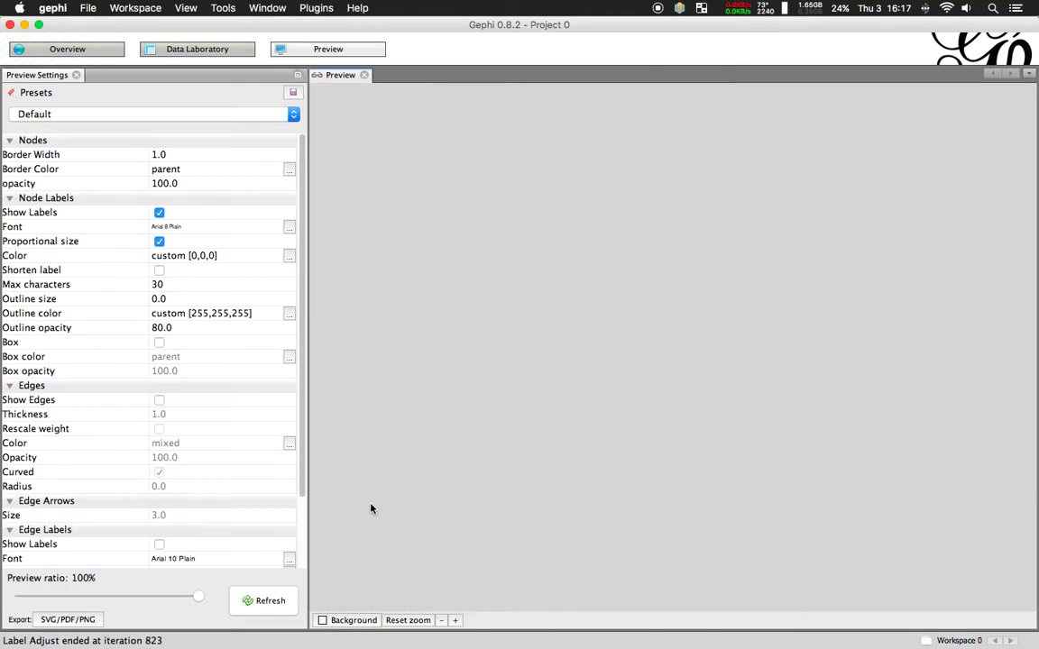
# Refresh the Preview with the Label Adjust layout and pan to the feminism and equality labels.
pyautogui.click(263, 601)
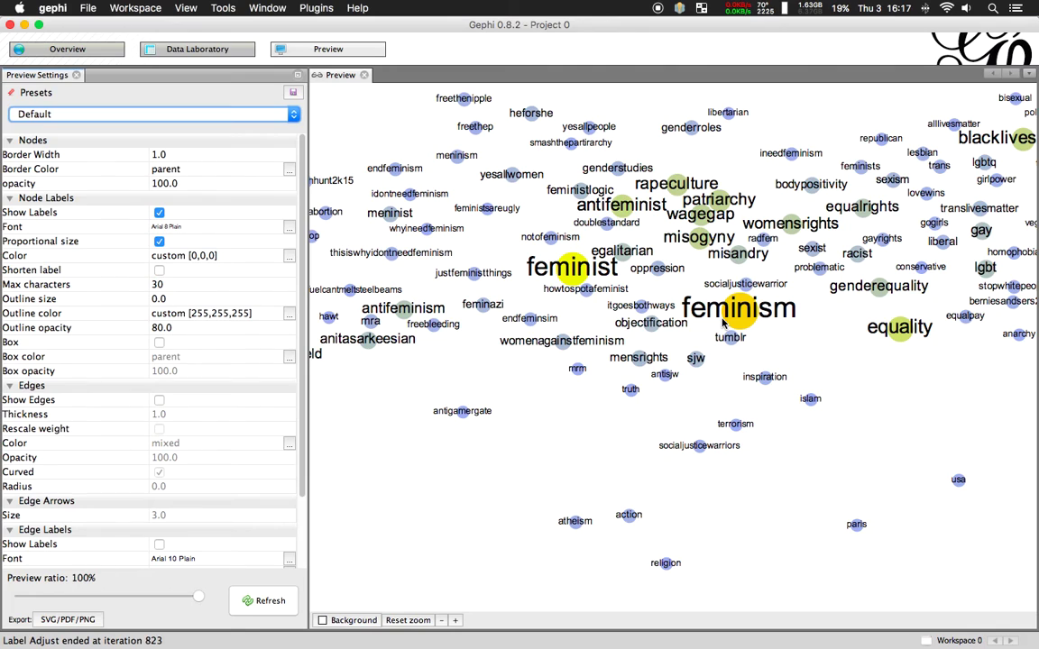
pyautogui.scroll(-5, 722, 322)
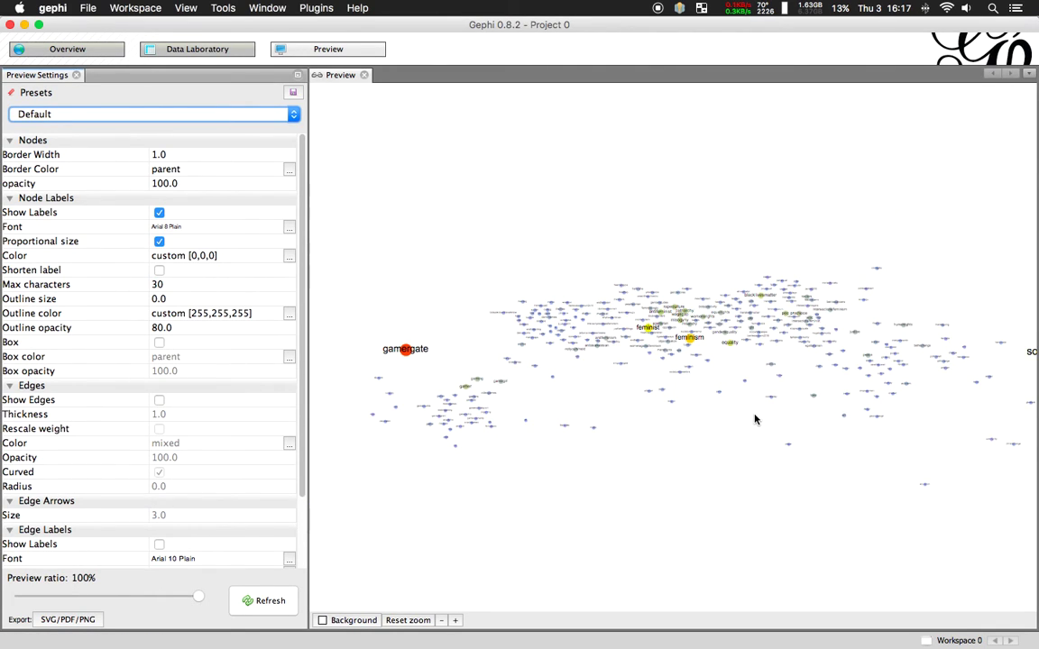
pyautogui.scroll(3, 737, 383)
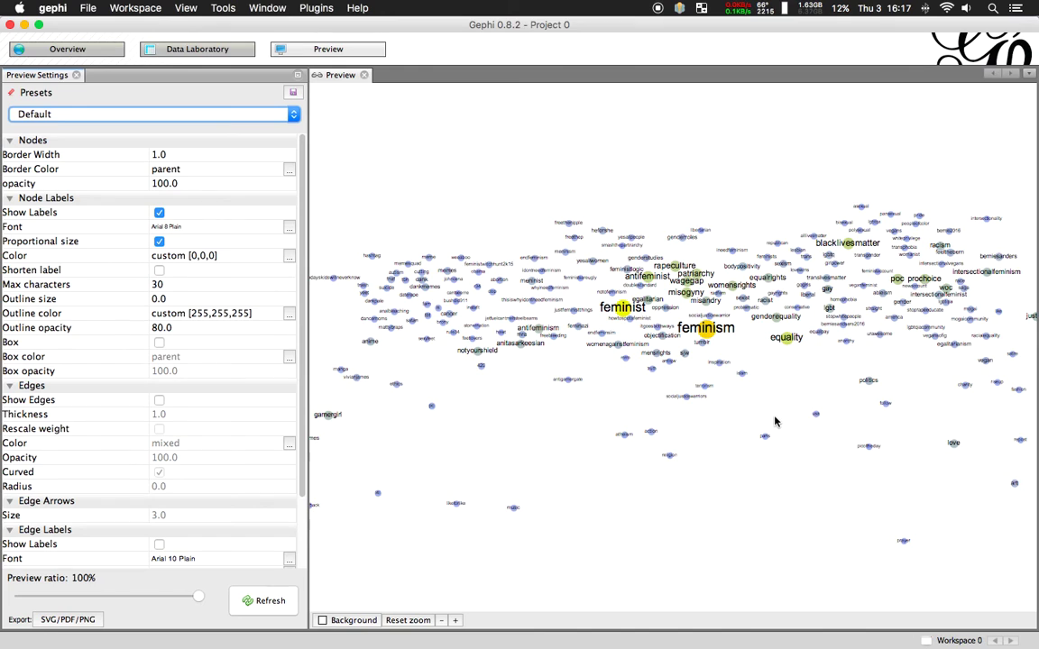
pyautogui.moveTo(792, 456); pyautogui.dragTo(767, 442)
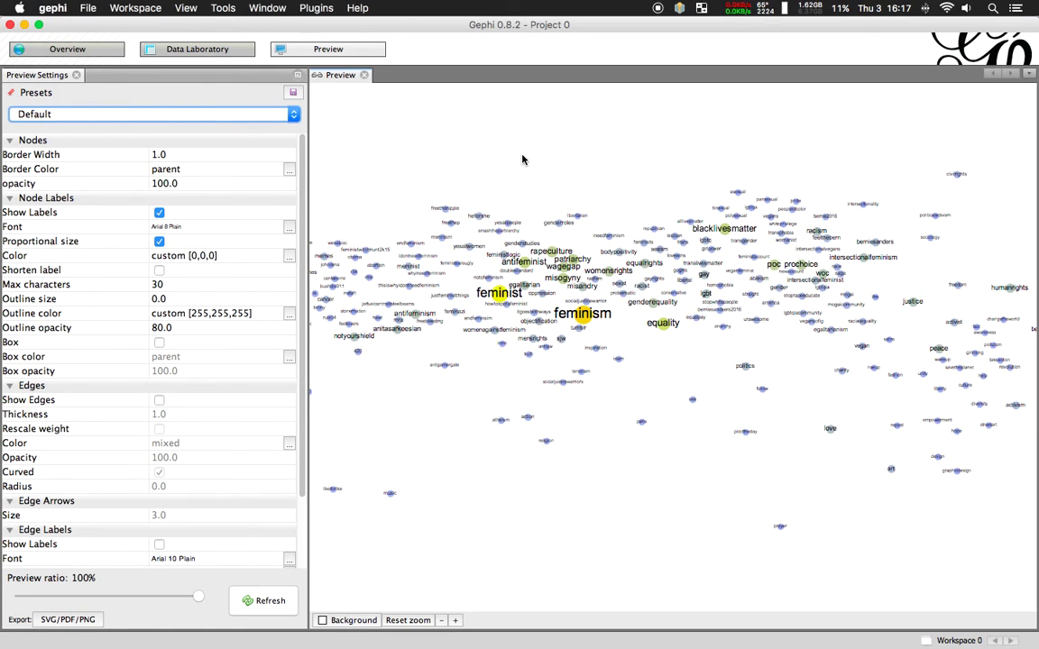
pyautogui.moveTo(521, 160); pyautogui.dragTo(524, 153)
pyautogui.moveTo(522, 153); pyautogui.dragTo(552, 153)
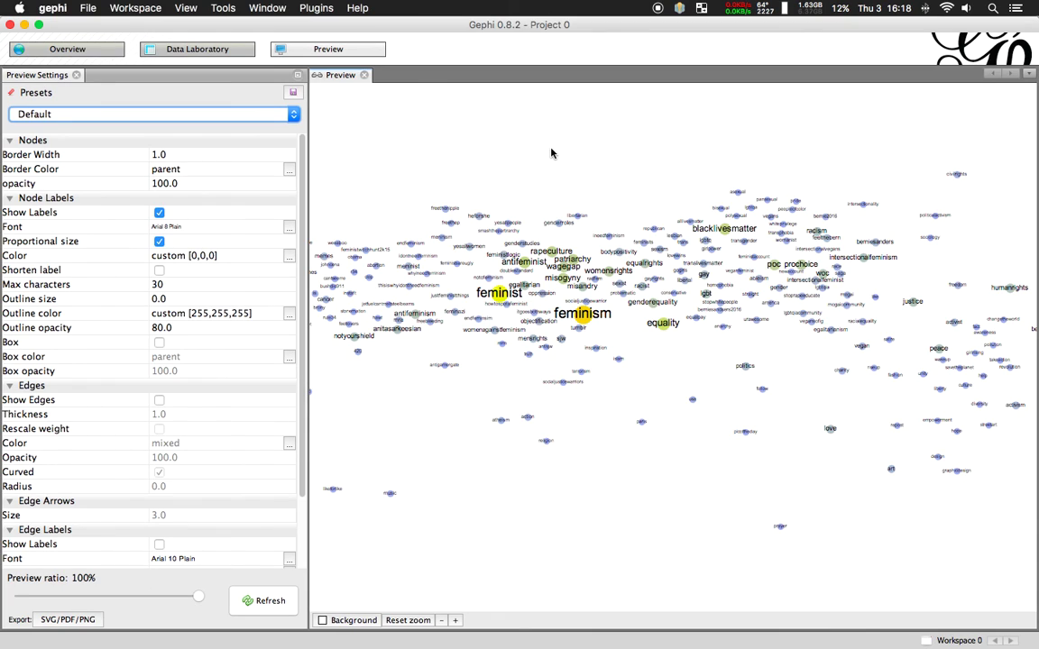